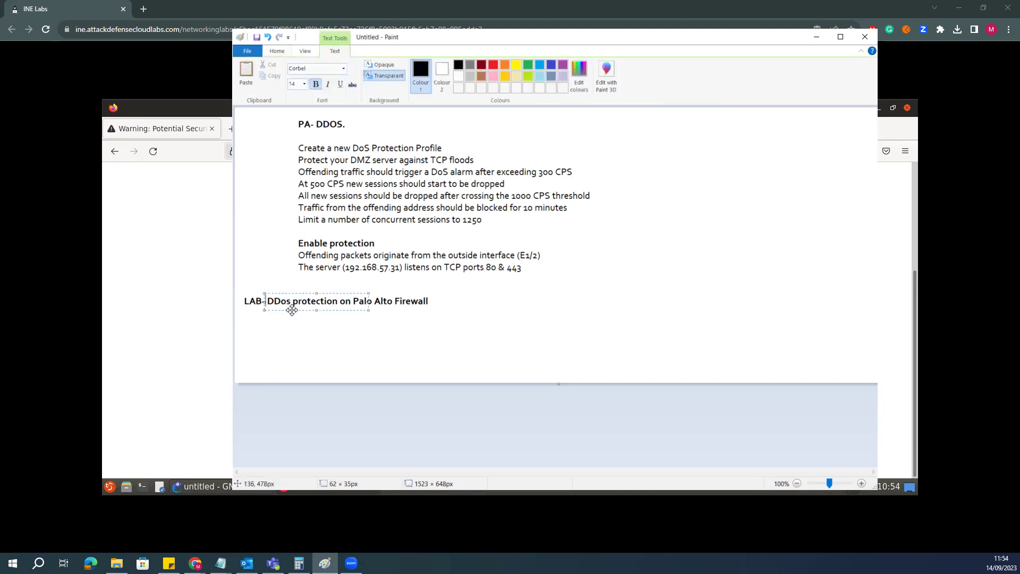
# - Finish editing the lab title and dismiss the stray text area over the notes
pyautogui.click(379, 337)
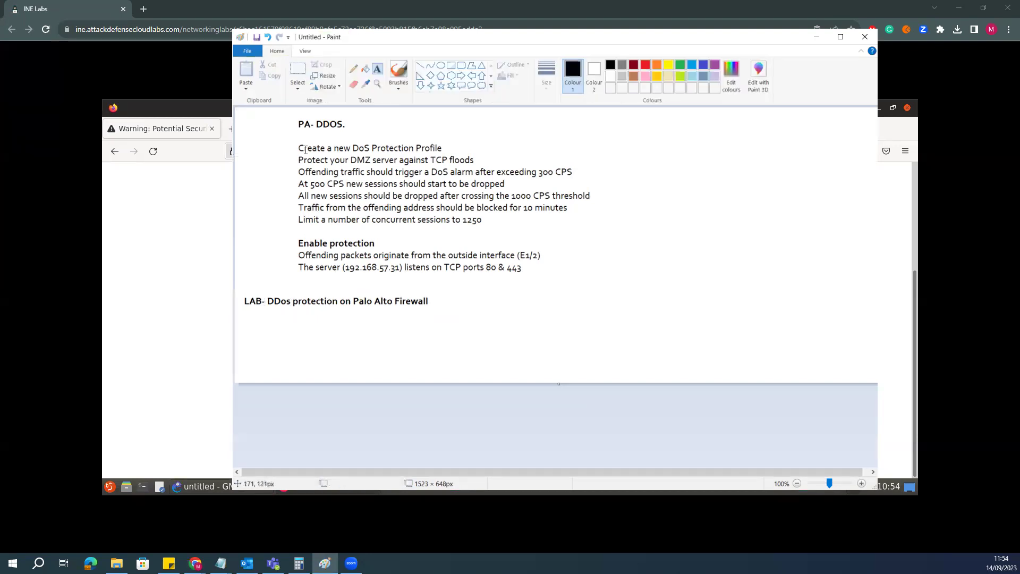
pyautogui.moveTo(293, 120); pyautogui.dragTo(592, 280)
pyautogui.click(413, 348)
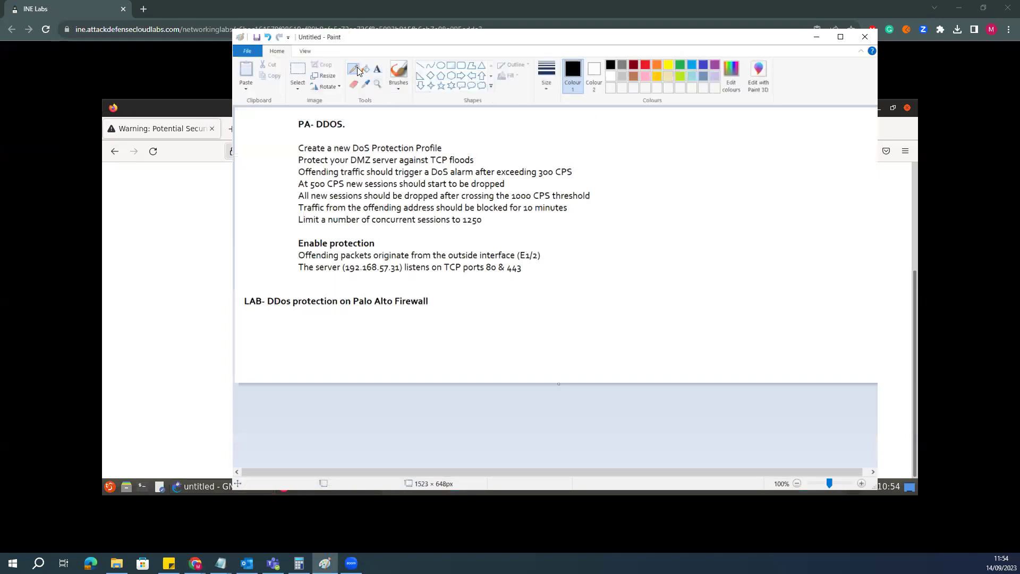
# - Tick the first two requirement lines and underline 'DoS' and 'Offending traffic' with the Pencil
pyautogui.moveTo(291, 144); pyautogui.dragTo(311, 139)
pyautogui.moveTo(290, 158); pyautogui.dragTo(297, 163)
pyautogui.moveTo(352, 154); pyautogui.dragTo(482, 161)
pyautogui.moveTo(288, 179)
pyautogui.mouseDown()
pyautogui.moveTo(555, 180)
pyautogui.moveTo(539, 162)
pyautogui.moveTo(544, 177)
pyautogui.moveTo(579, 177)
pyautogui.moveTo(585, 161)
pyautogui.mouseUp()
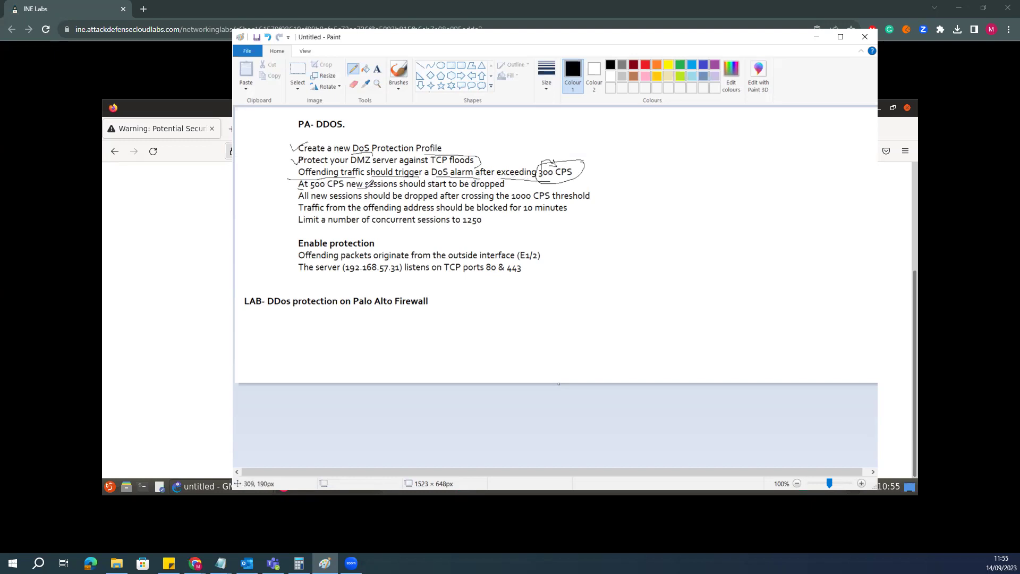
# - Mark the 500 CPS value, flag the drop-sessions line, underline 1000 CPS and the blocking line
pyautogui.moveTo(313, 188); pyautogui.dragTo(330, 185)
pyautogui.moveTo(297, 191); pyautogui.dragTo(283, 200)
pyautogui.moveTo(511, 200); pyautogui.dragTo(537, 199)
pyautogui.moveTo(279, 213); pyautogui.dragTo(289, 213)
pyautogui.moveTo(364, 213)
pyautogui.mouseDown()
pyautogui.moveTo(570, 212)
pyautogui.moveTo(575, 197)
pyautogui.mouseUp()
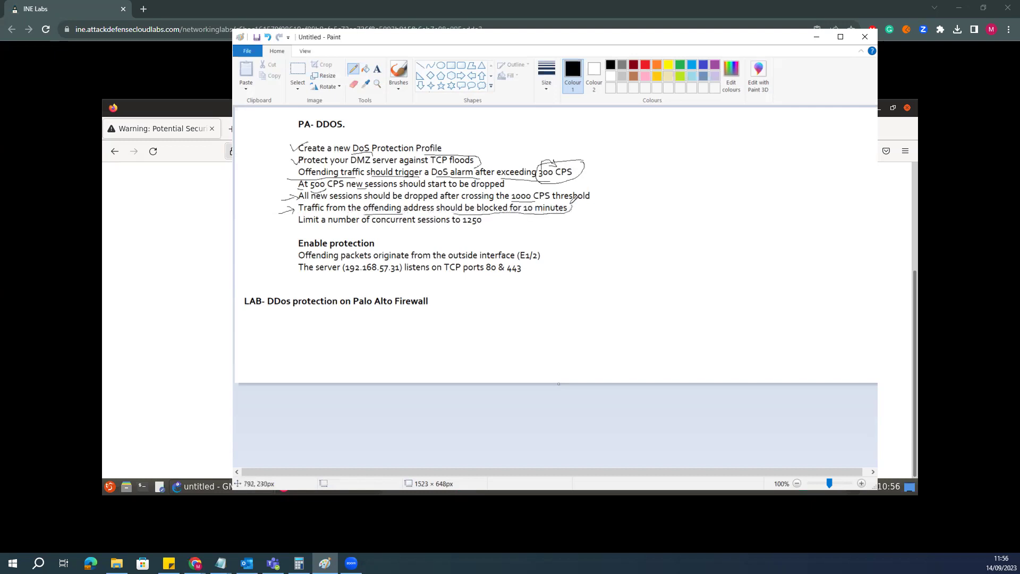
# - Underline the concurrent sessions limit, arrow Enable protection and E1/2, underline 192.168.57.31
pyautogui.moveTo(301, 230)
pyautogui.mouseDown()
pyautogui.moveTo(467, 229)
pyautogui.moveTo(492, 221)
pyautogui.moveTo(484, 214)
pyautogui.mouseUp()
pyautogui.moveTo(265, 250)
pyautogui.mouseDown()
pyautogui.moveTo(287, 242)
pyautogui.moveTo(293, 254)
pyautogui.mouseUp()
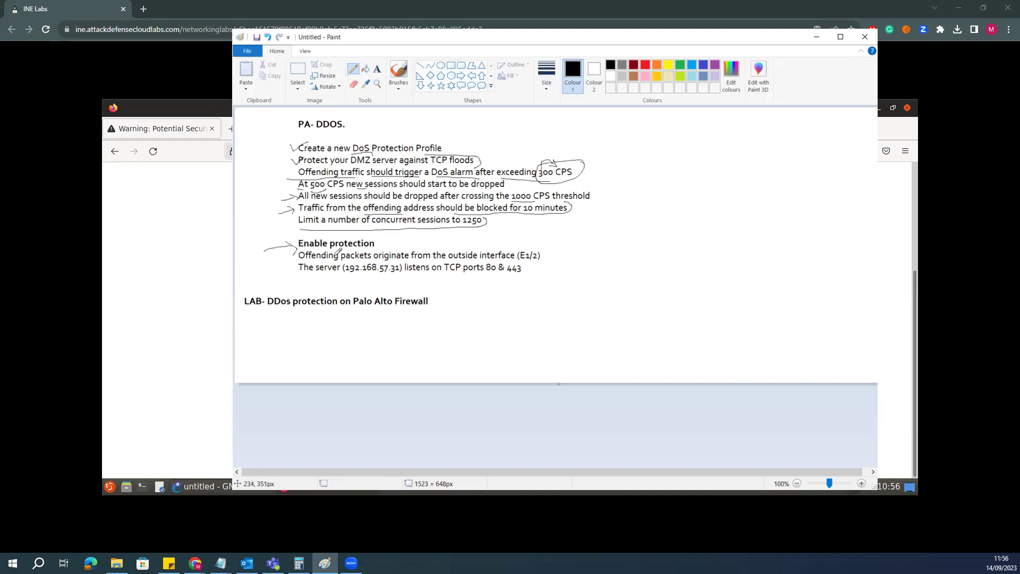
pyautogui.moveTo(567, 252); pyautogui.dragTo(545, 255)
pyautogui.moveTo(330, 273)
pyautogui.mouseDown()
pyautogui.moveTo(528, 273)
pyautogui.moveTo(502, 253)
pyautogui.moveTo(486, 267)
pyautogui.moveTo(497, 279)
pyautogui.mouseUp()
# - Bring the remote lab window forward to show the GNS3 topology with PA1
pyautogui.click(182, 371)
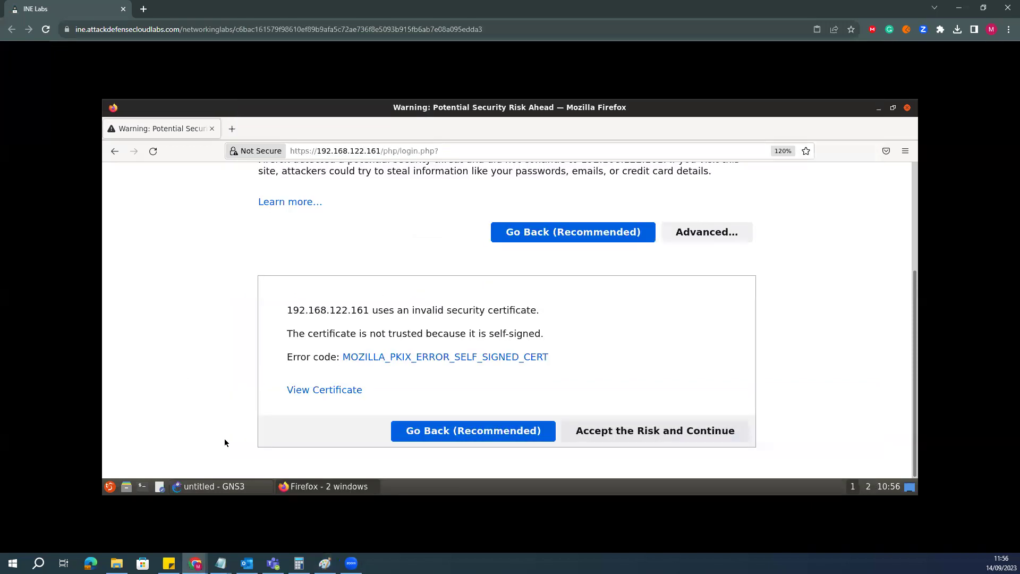
pyautogui.click(237, 491)
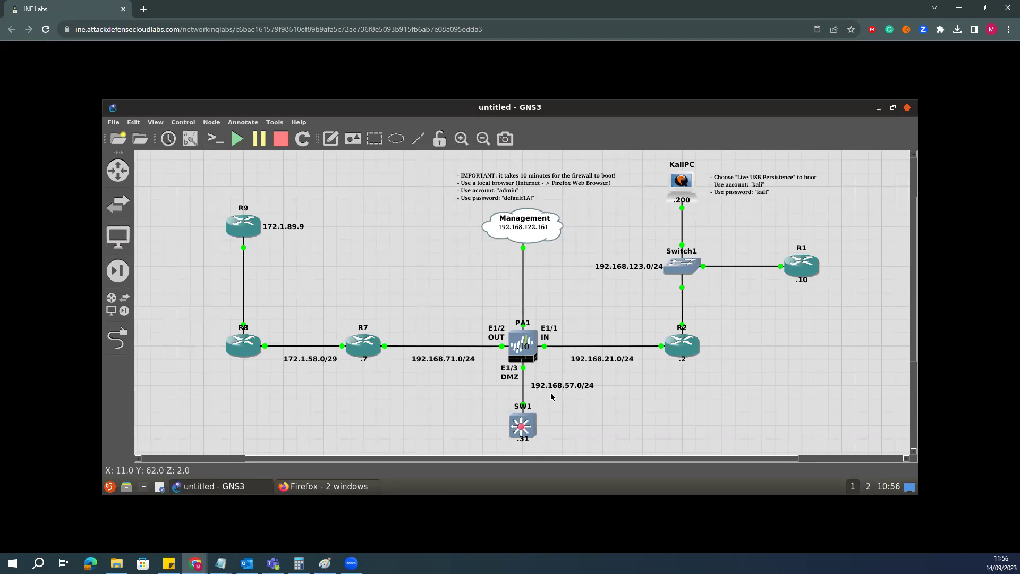
# - Check the Firefox window list, then open and close the PA1 firewall console
pyautogui.click(310, 486)
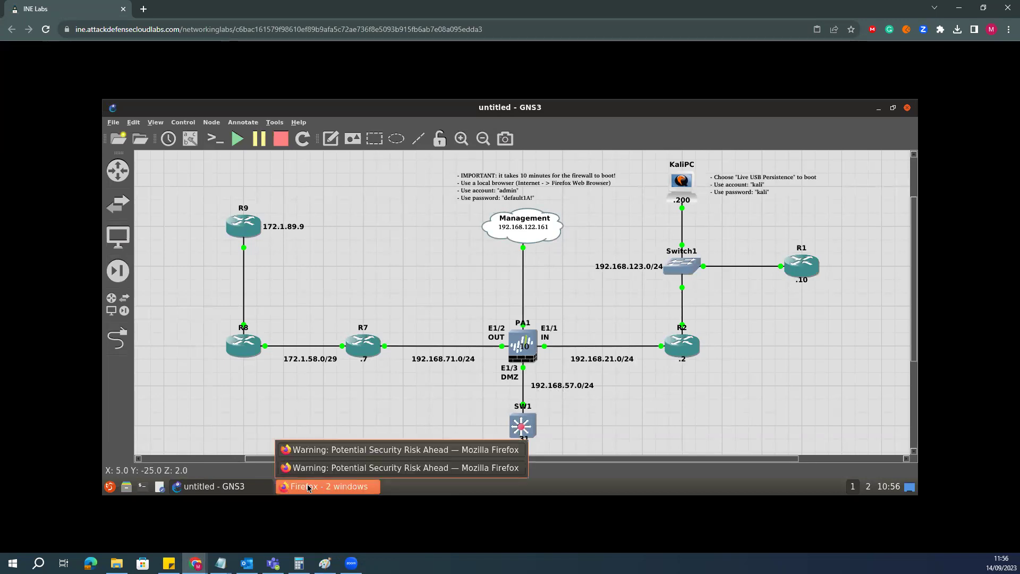
pyautogui.click(464, 396)
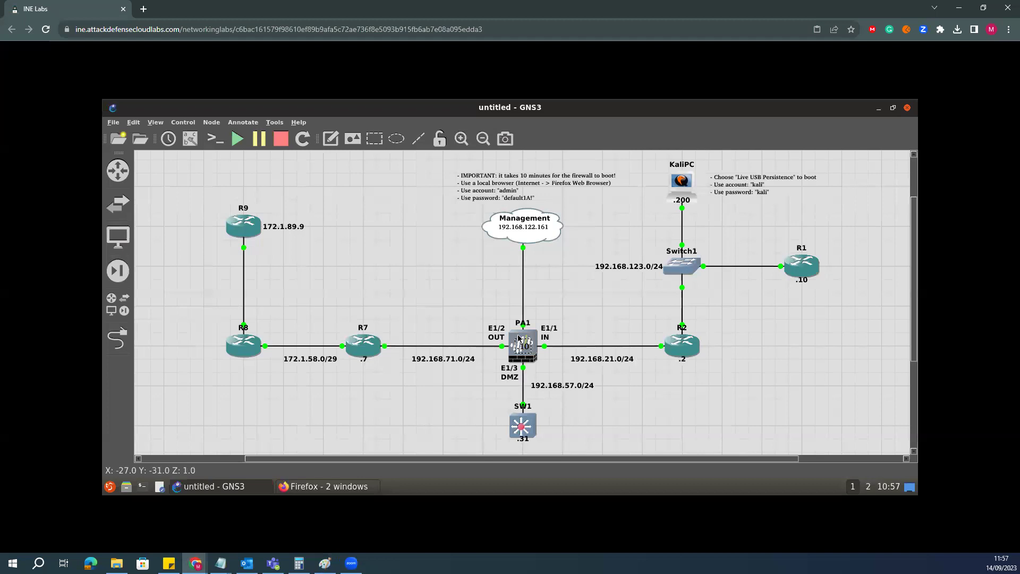
pyautogui.doubleClick(517, 334)
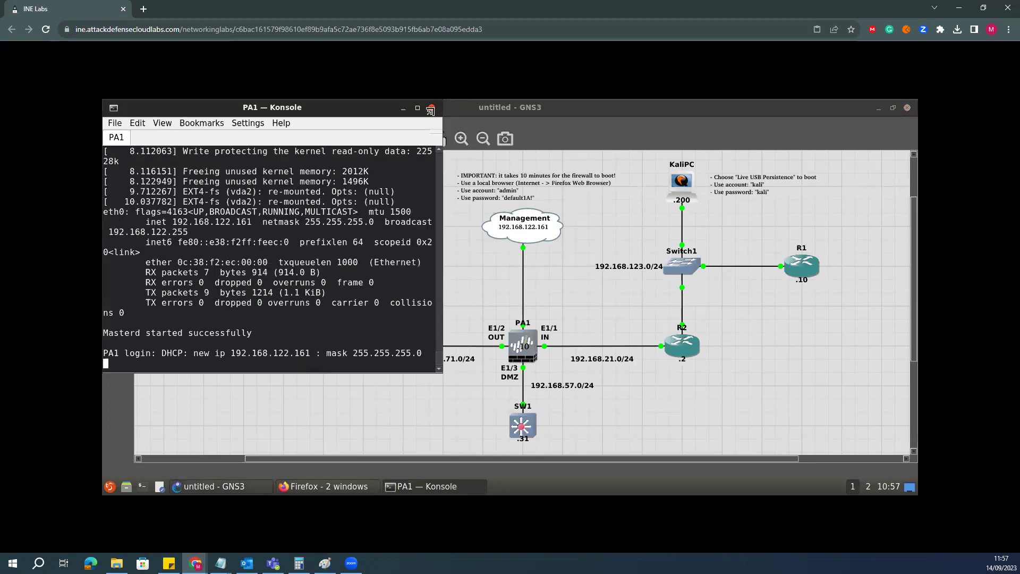
pyautogui.click(433, 107)
# - On the SW1 console, enter privileged mode with 'en' and run 'sh run'
pyautogui.doubleClick(521, 426)
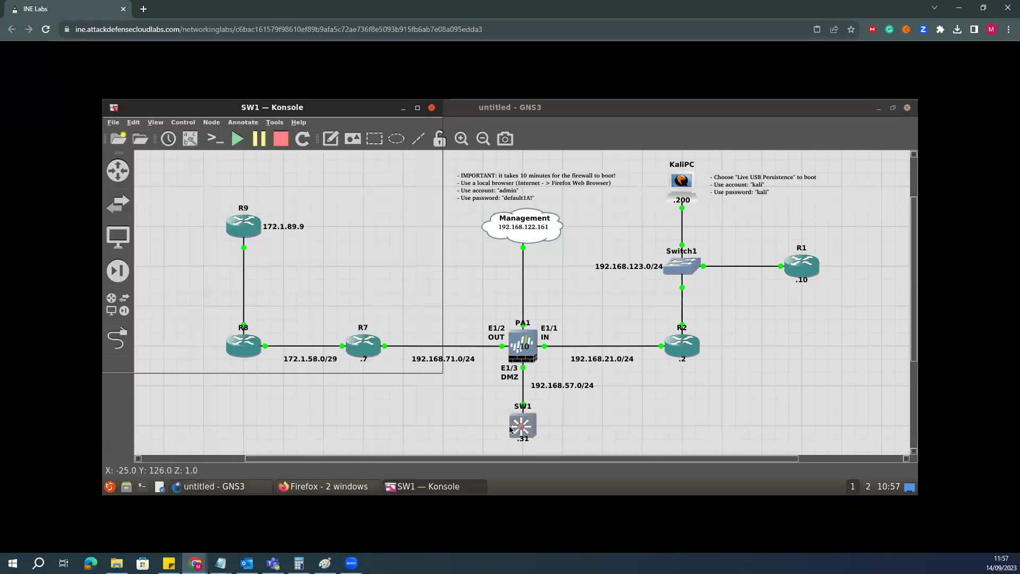
pyautogui.press('Return')
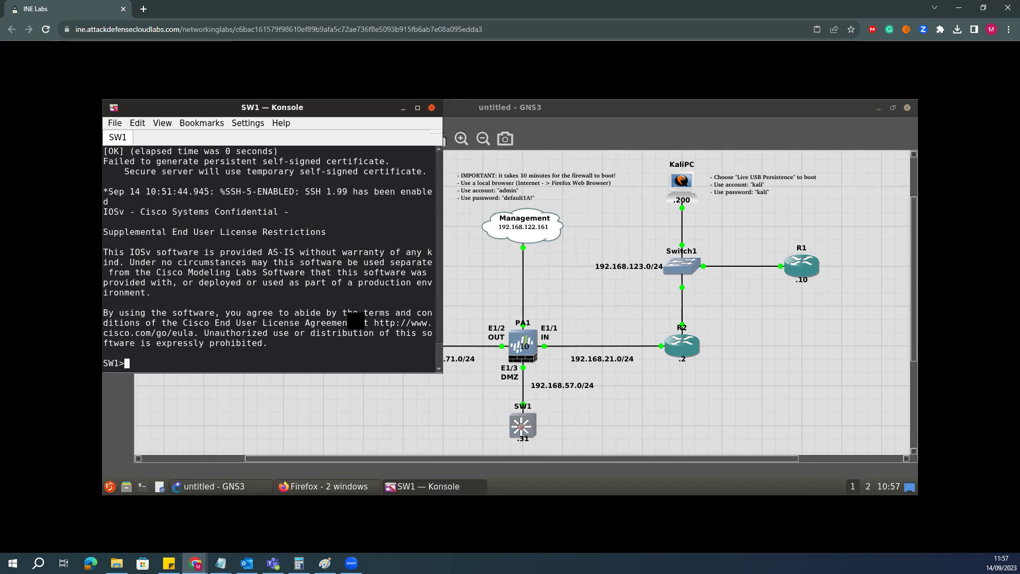
pyautogui.press('Return')
pyautogui.write('sh run')
pyautogui.press('Return')
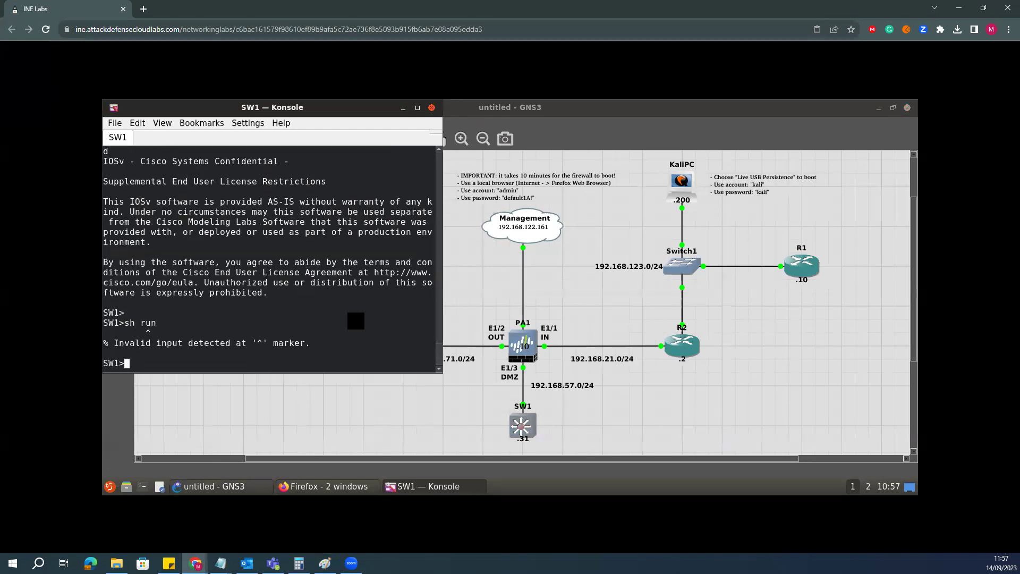
pyautogui.write('en')
pyautogui.press('Return')
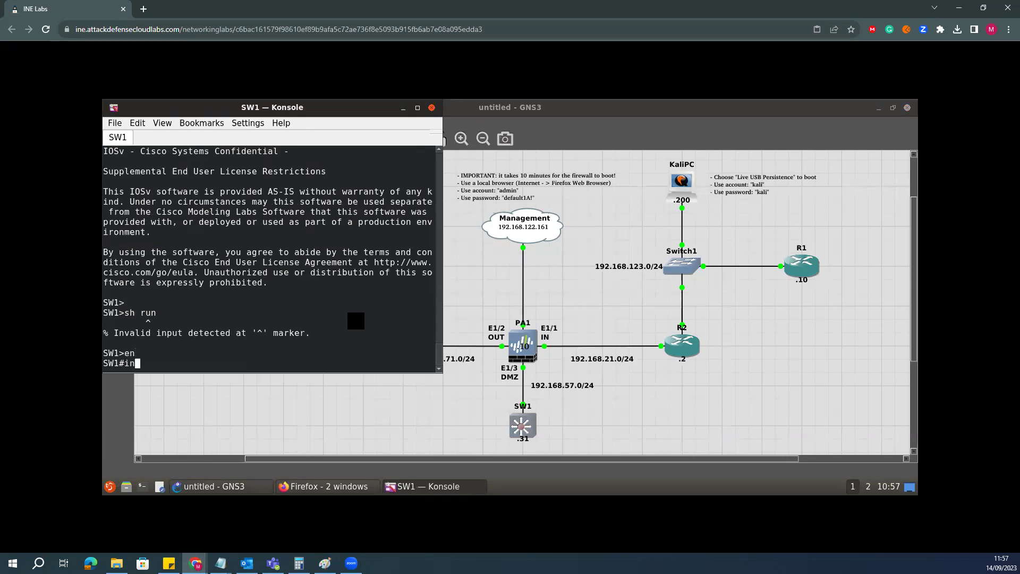
pyautogui.write('sh ru')
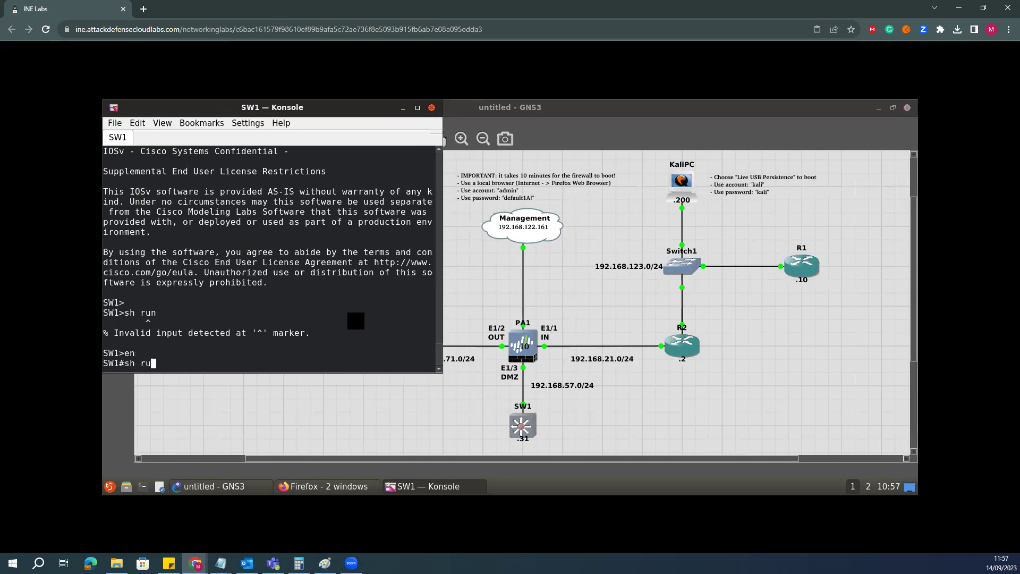
pyautogui.write('n')
pyautogui.press('Return')
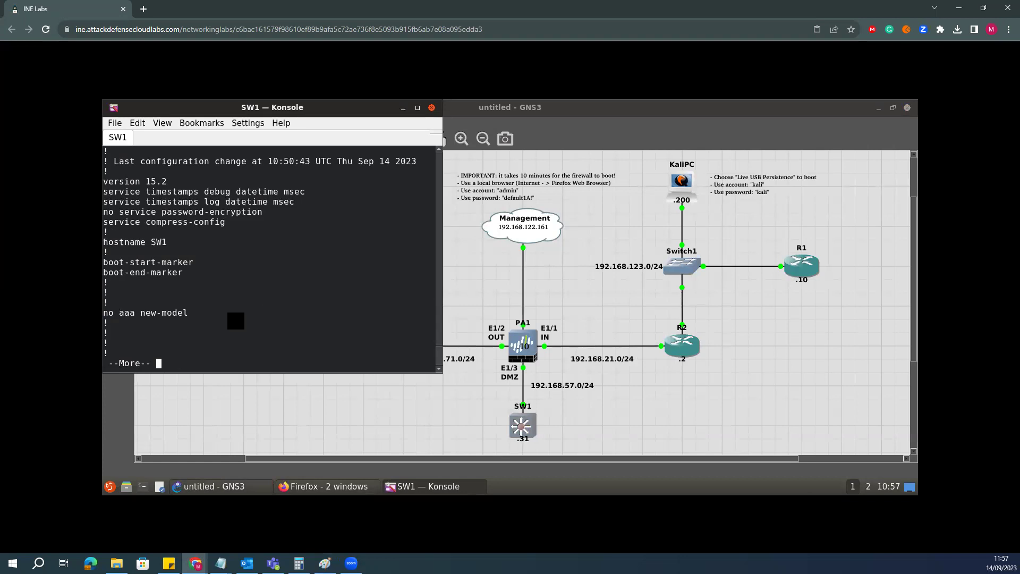
# - Review SW1's vlan 57 access port, Vlan57 address and default route 192.168.57.10, then close the console
pyautogui.press('space')
pyautogui.press('space')
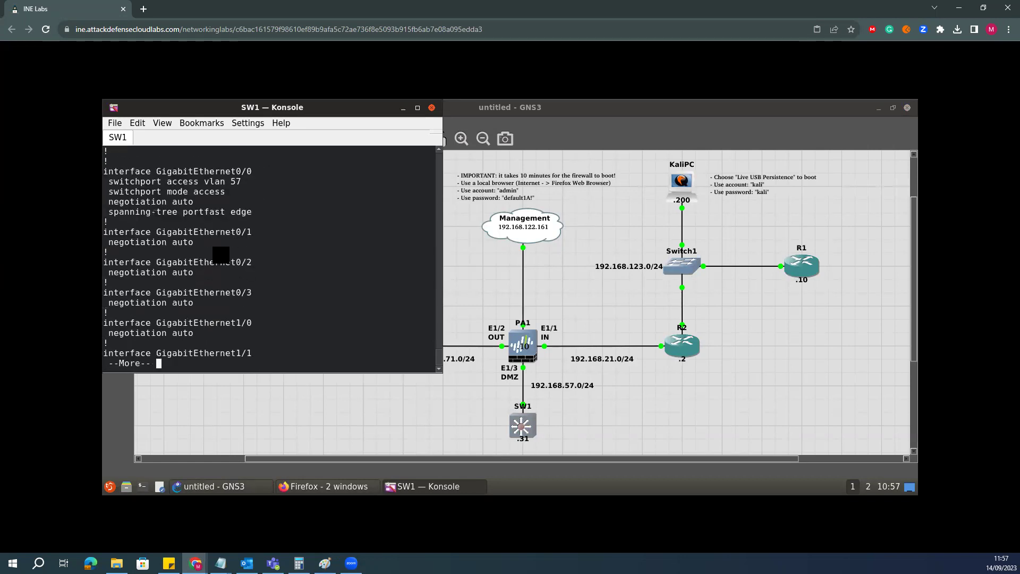
pyautogui.moveTo(252, 212); pyautogui.dragTo(103, 171)
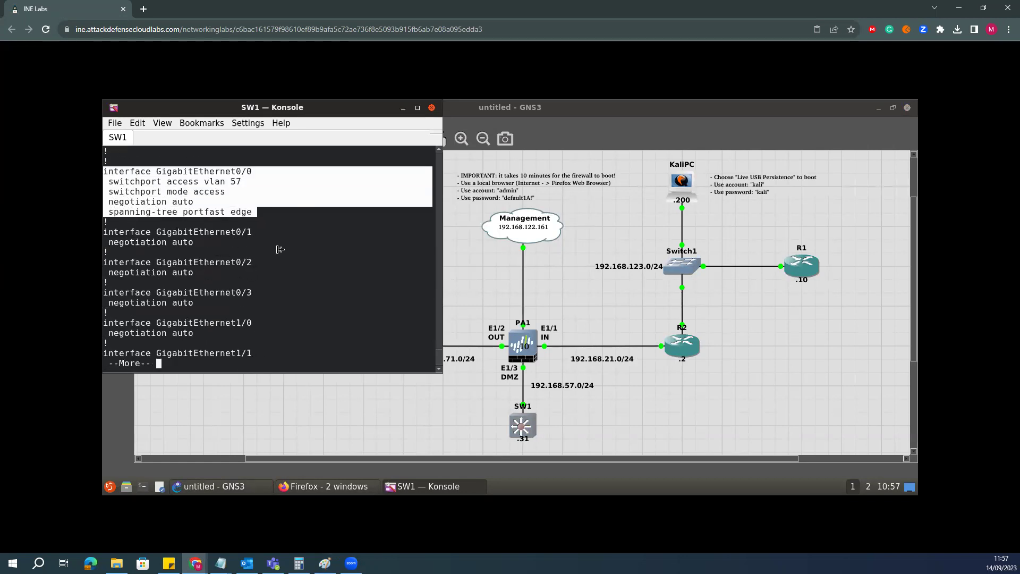
pyautogui.click(277, 250)
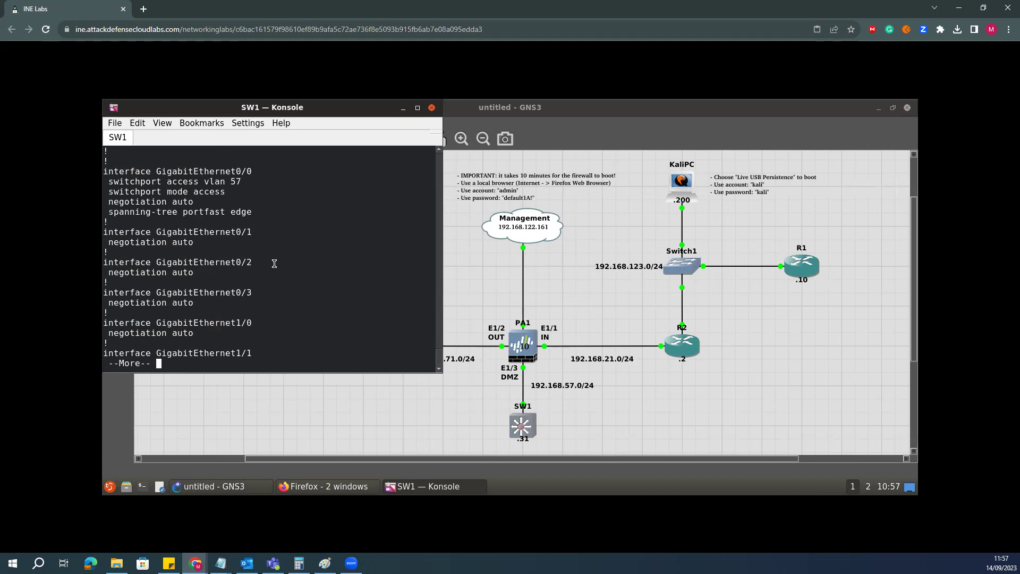
pyautogui.press('space')
pyautogui.press('space')
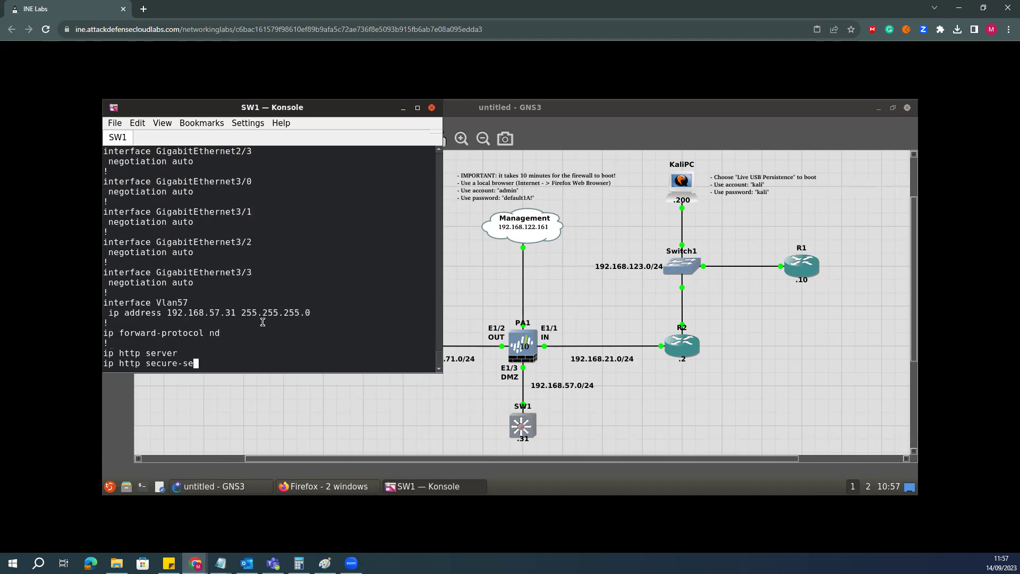
pyautogui.moveTo(321, 211); pyautogui.dragTo(106, 198)
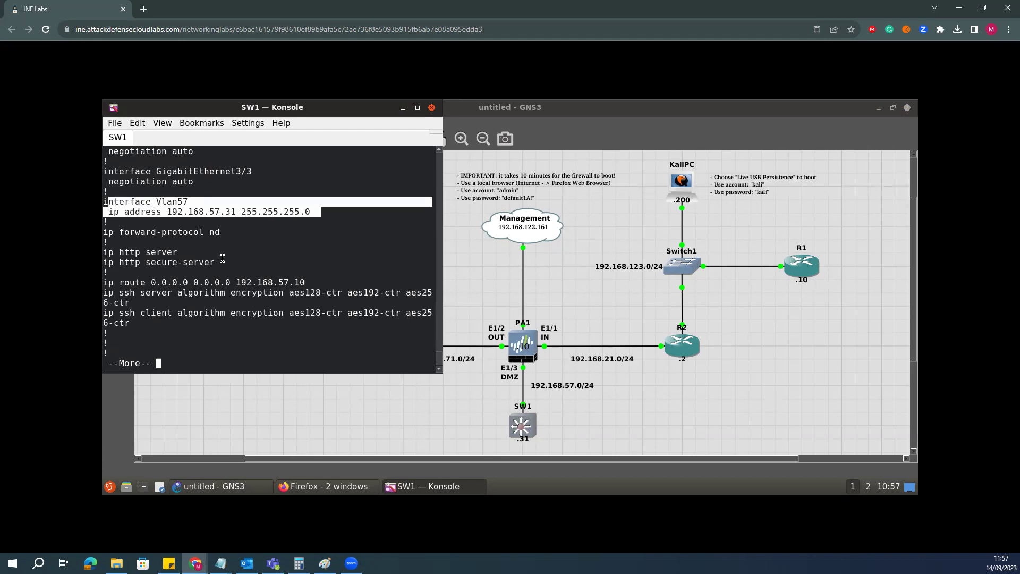
pyautogui.moveTo(316, 283); pyautogui.dragTo(107, 280)
pyautogui.moveTo(316, 283); pyautogui.dragTo(99, 250)
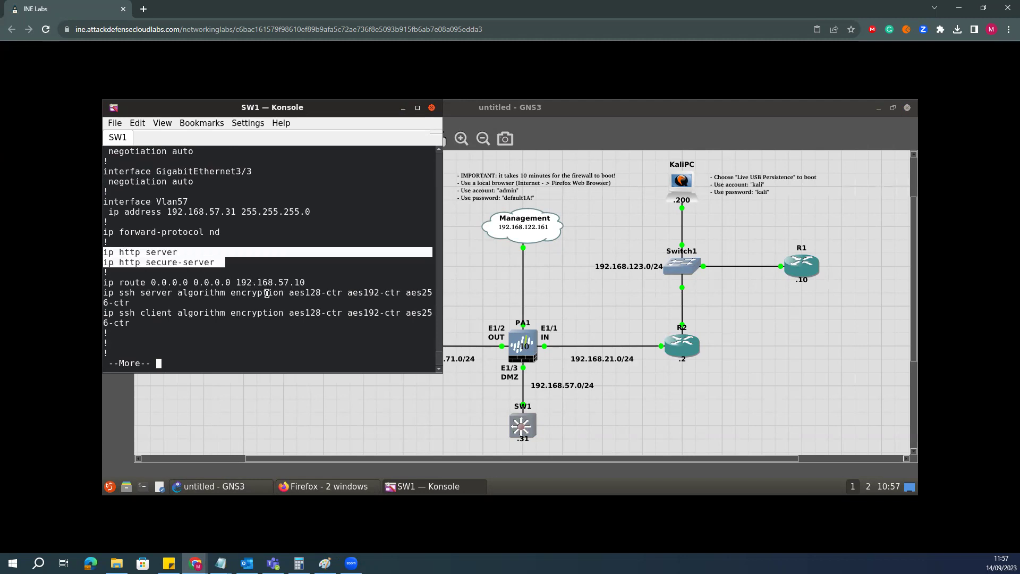
pyautogui.press('space')
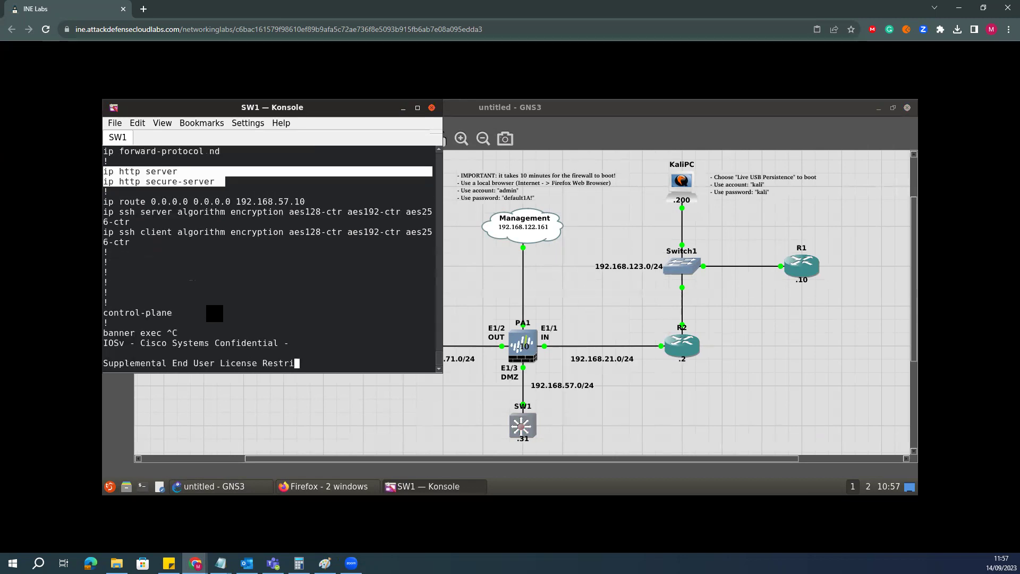
pyautogui.press('space')
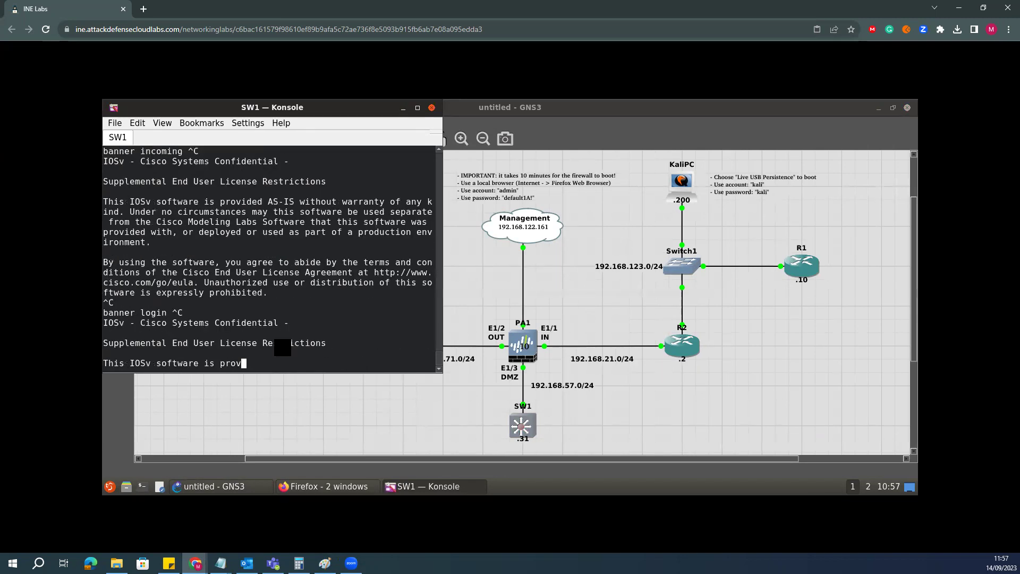
pyautogui.click(431, 108)
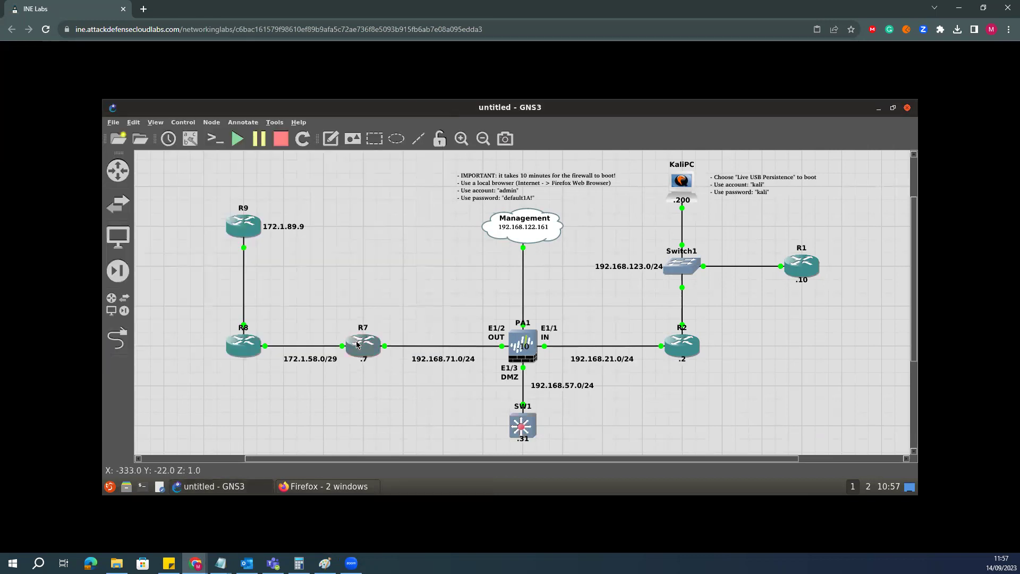
pyautogui.doubleClick(356, 343)
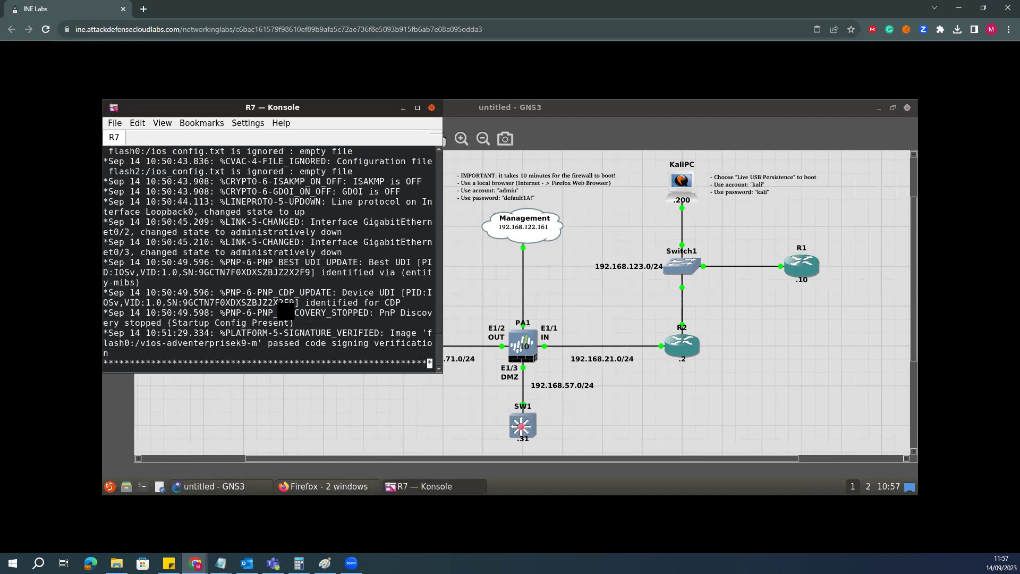
pyautogui.write('sh run')
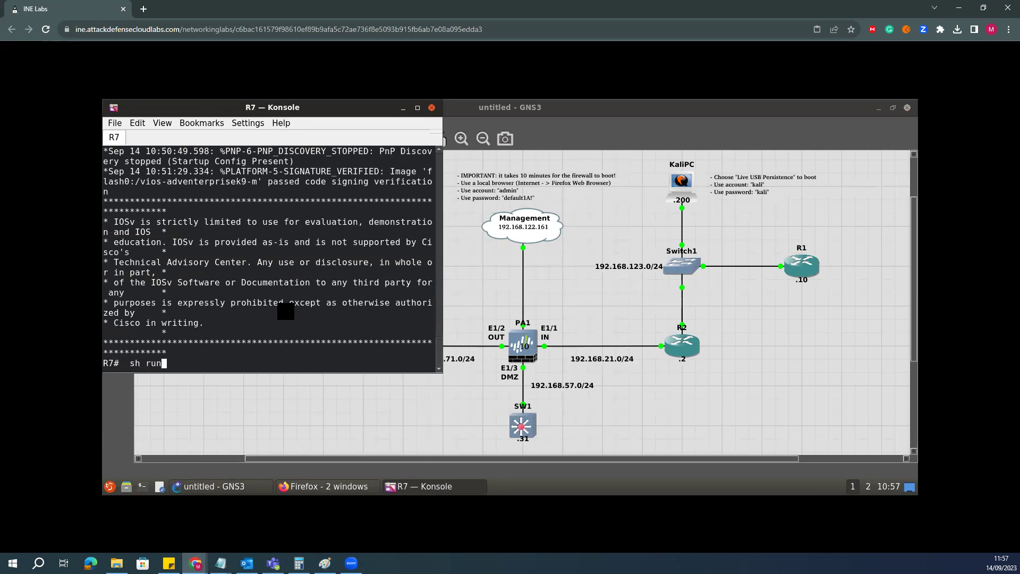
pyautogui.press('Return')
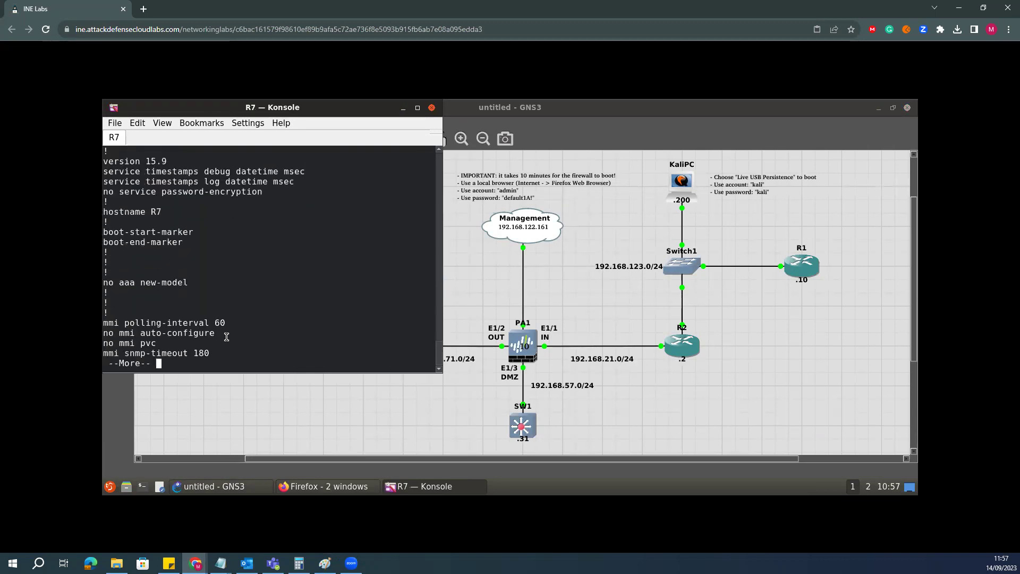
pyautogui.press('Return')
pyautogui.press('Return')
pyautogui.press('Return')
pyautogui.press('Return')
pyautogui.press('Return')
pyautogui.press('Return')
pyautogui.press('Return')
pyautogui.press('Return')
pyautogui.press('Return')
pyautogui.press('Return')
pyautogui.press('Return')
pyautogui.press('Return')
pyautogui.press('Return')
pyautogui.press('Return')
pyautogui.press('Return')
pyautogui.press('Return')
pyautogui.press('Return')
pyautogui.press('Return')
pyautogui.press('Return')
pyautogui.press('Return')
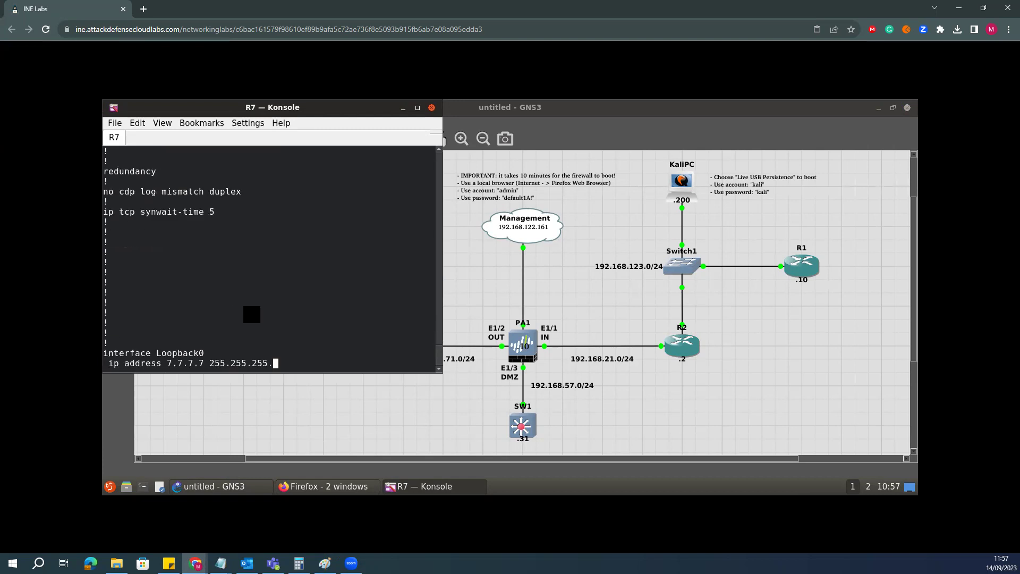
pyautogui.moveTo(296, 313); pyautogui.dragTo(228, 340)
pyautogui.click(121, 339)
pyautogui.press('Return')
pyautogui.press('Return')
pyautogui.press('Return')
pyautogui.press('Return')
pyautogui.press('Return')
pyautogui.press('Return')
pyautogui.press('Return')
pyautogui.press('Return')
pyautogui.press('Return')
pyautogui.press('Return')
pyautogui.press('Return')
pyautogui.press('Return')
pyautogui.press('Return')
pyautogui.press('Return')
pyautogui.press('Return')
pyautogui.press('Return')
pyautogui.press('Return')
pyautogui.press('Return')
pyautogui.press('Return')
pyautogui.press('Return')
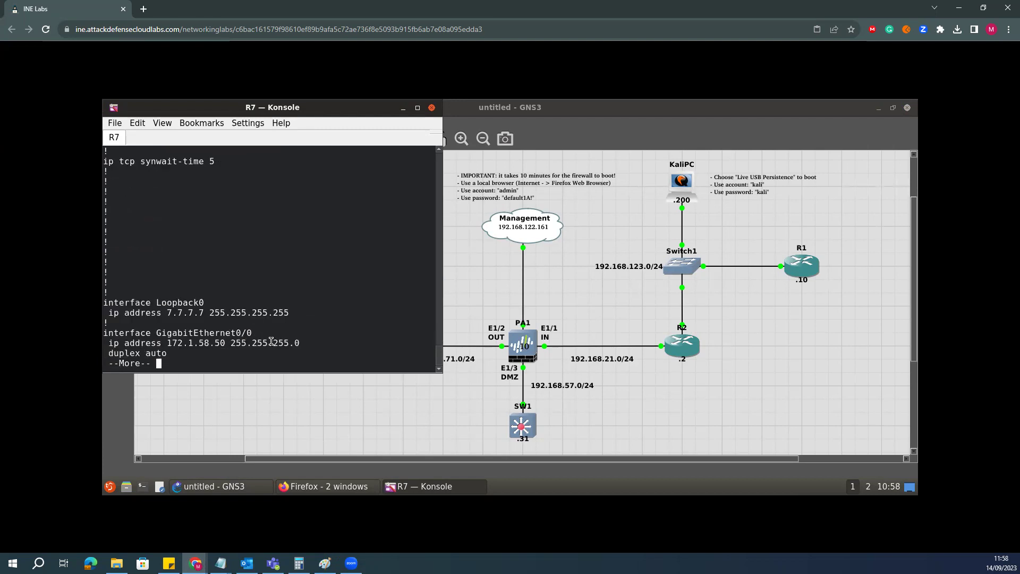
pyautogui.moveTo(204, 204); pyautogui.dragTo(105, 163)
pyautogui.press('Return')
pyautogui.press('Return')
pyautogui.press('Return')
pyautogui.press('Return')
pyautogui.press('Return')
pyautogui.press('Return')
pyautogui.press('Return')
pyautogui.press('Return')
pyautogui.press('Return')
pyautogui.press('Return')
pyautogui.press('Return')
pyautogui.press('Return')
pyautogui.press('Return')
pyautogui.press('Return')
pyautogui.press('Return')
pyautogui.press('Return')
pyautogui.press('Return')
pyautogui.press('Return')
pyautogui.press('Return')
pyautogui.press('Return')
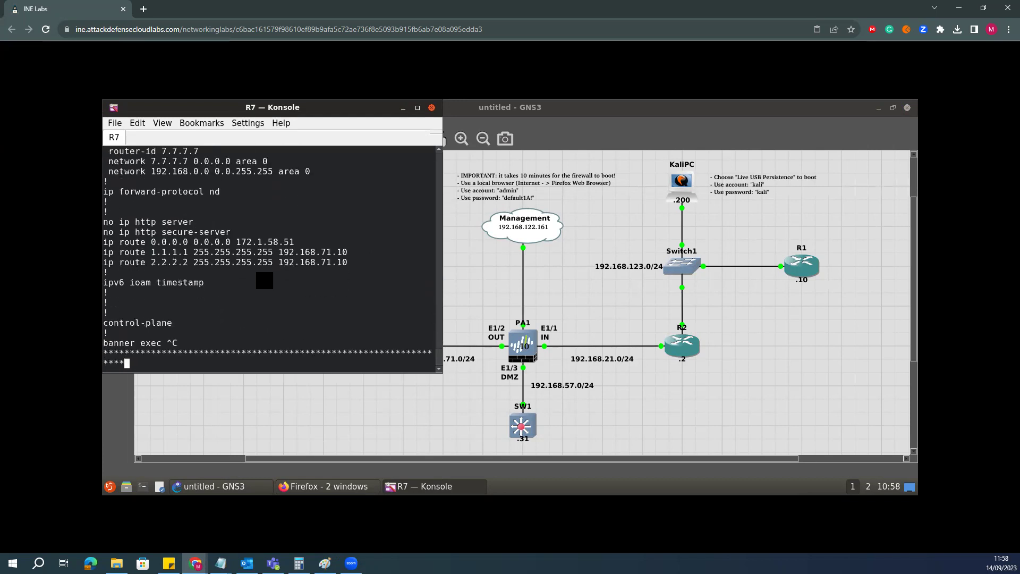
pyautogui.scroll(1, 238, 262)
pyautogui.scroll(1, 237, 262)
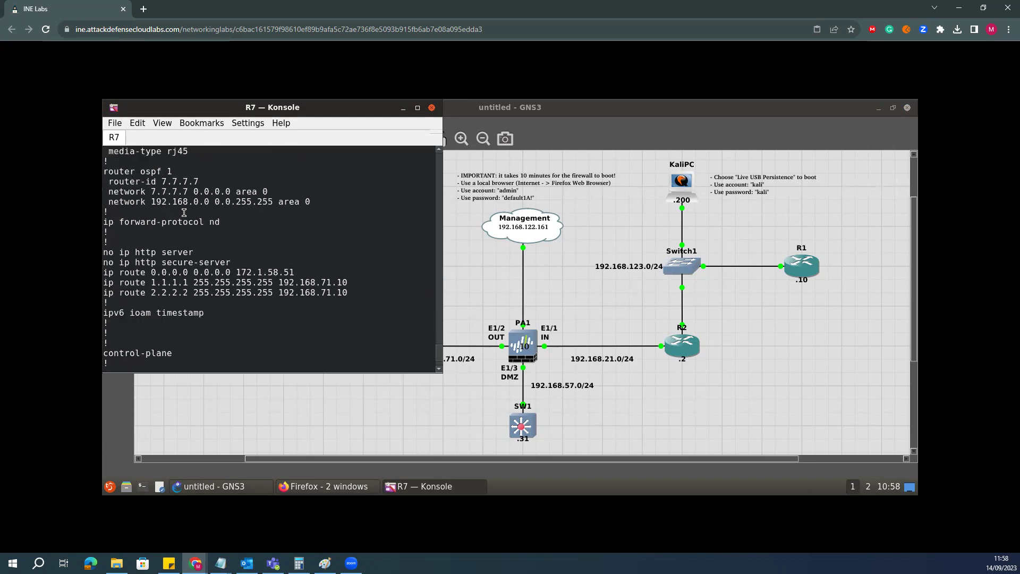
pyautogui.moveTo(324, 202); pyautogui.dragTo(100, 168)
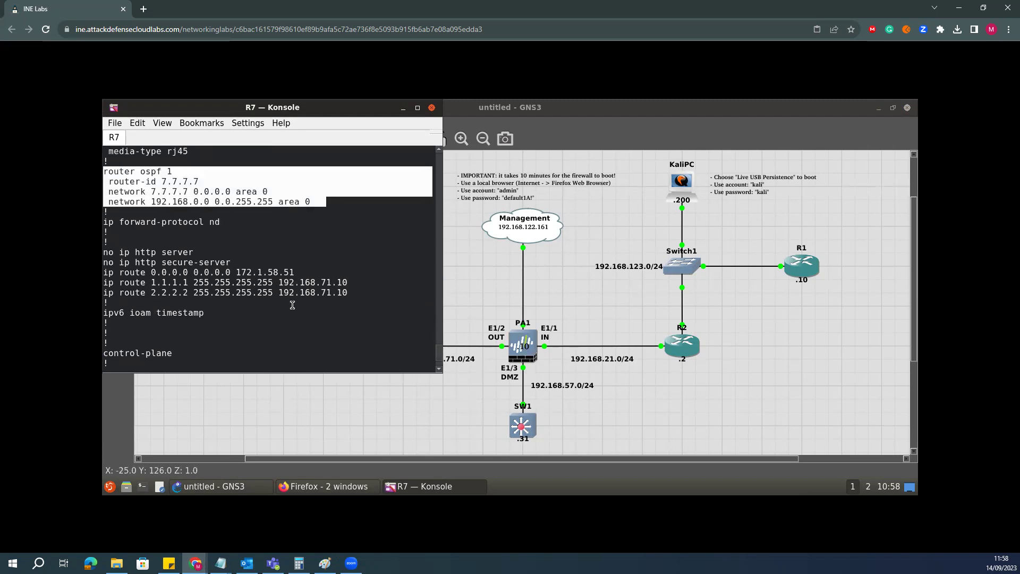
pyautogui.click(259, 301)
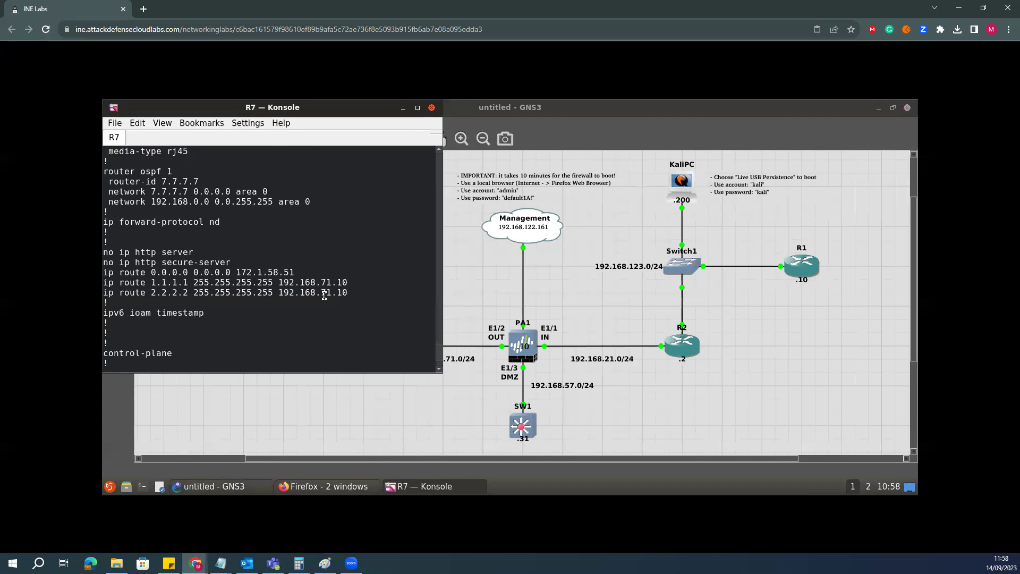
pyautogui.moveTo(346, 299); pyautogui.dragTo(86, 260)
pyautogui.moveTo(240, 262); pyautogui.dragTo(349, 293)
pyautogui.press('space')
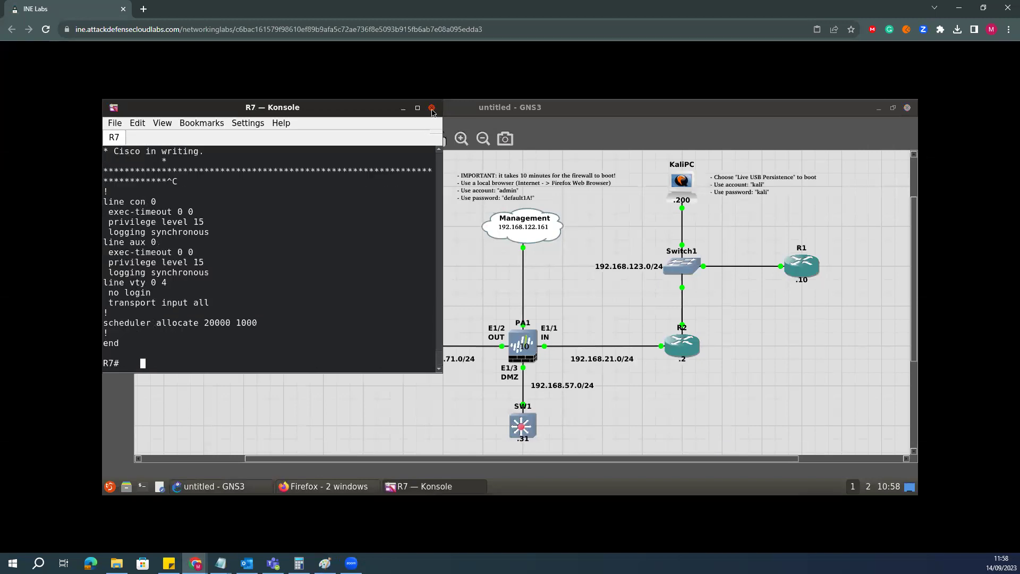
pyautogui.click(432, 108)
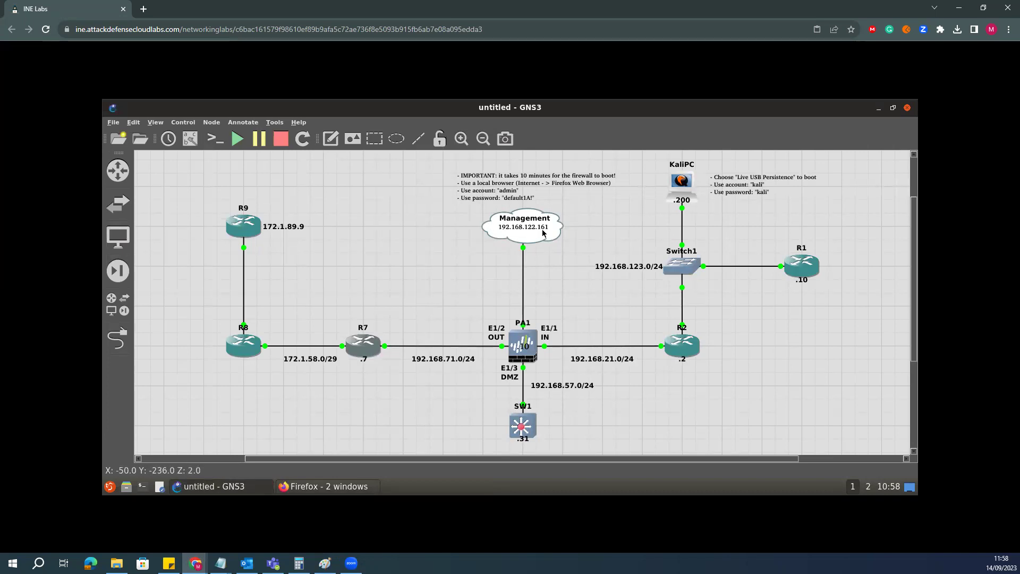
# - Bring the certificate warning forward and accept the risk to reach the Palo Alto login
pyautogui.click(329, 486)
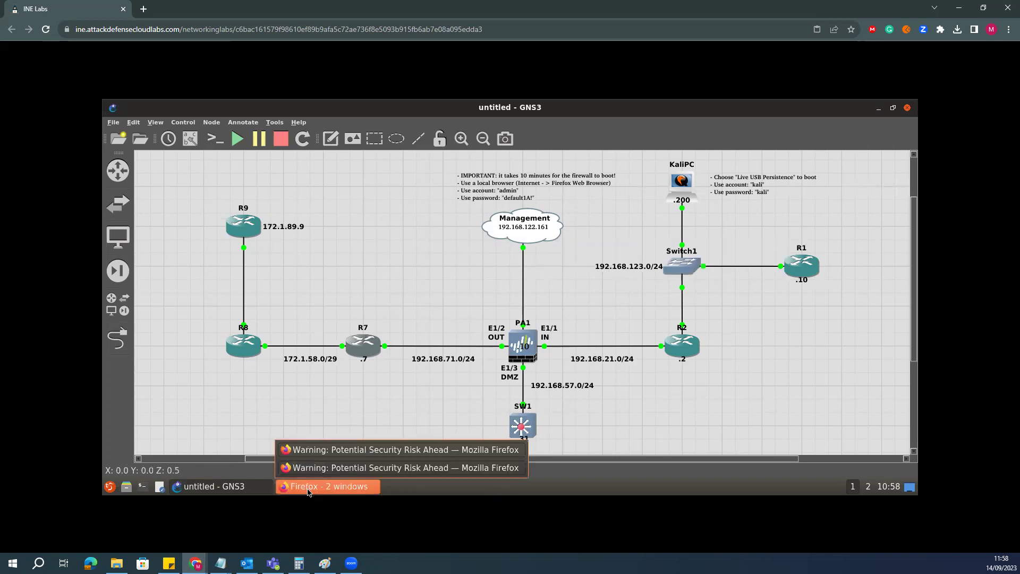
pyautogui.click(398, 467)
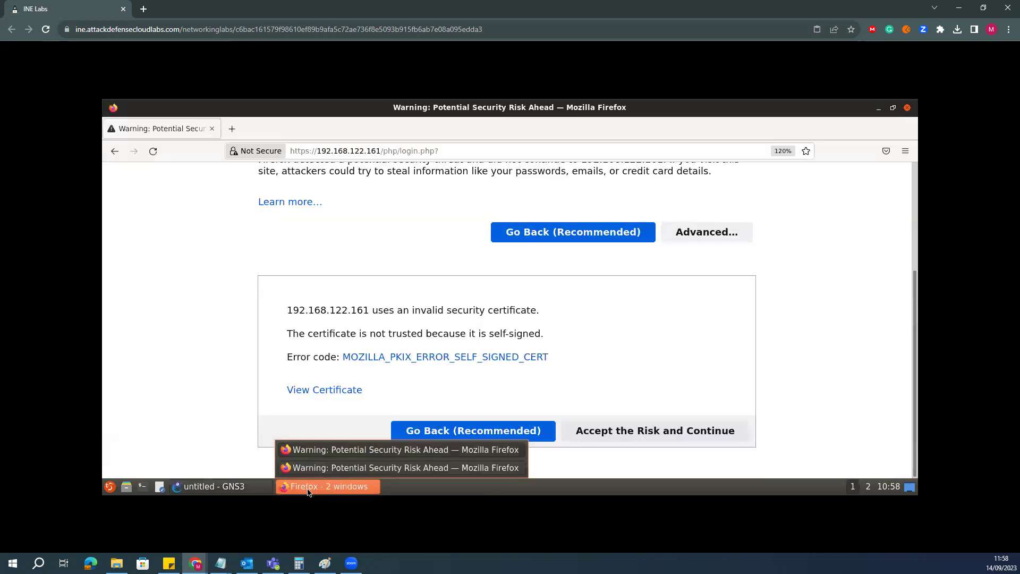
pyautogui.click(600, 433)
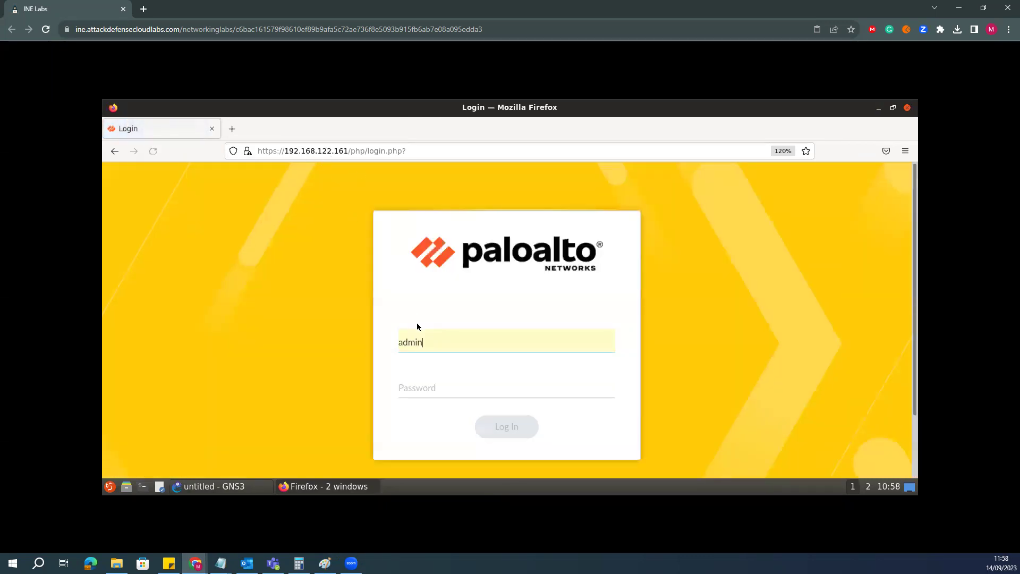
# - Enter the admin password, submit the login, and decline updating the saved login
pyautogui.click(418, 389)
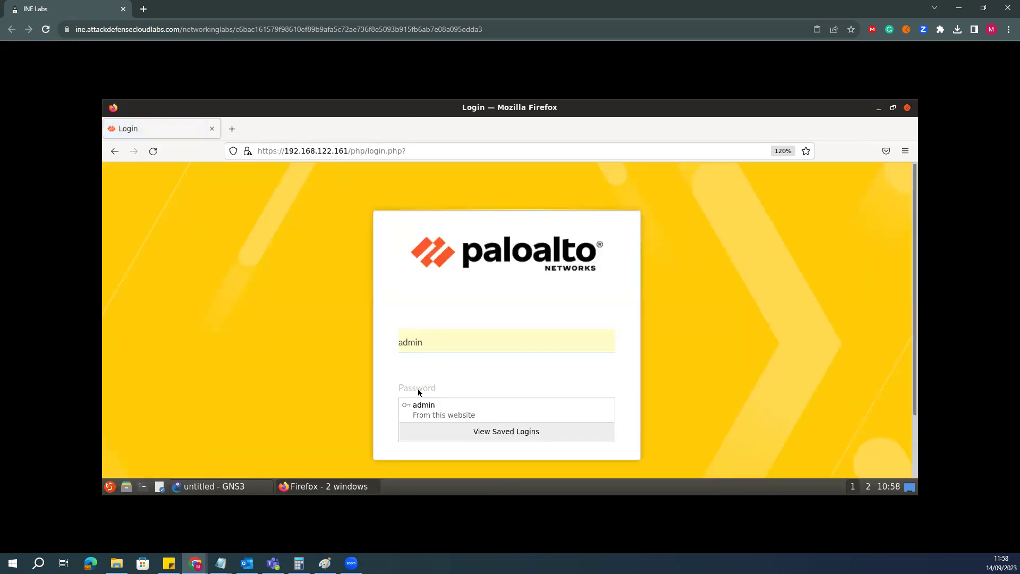
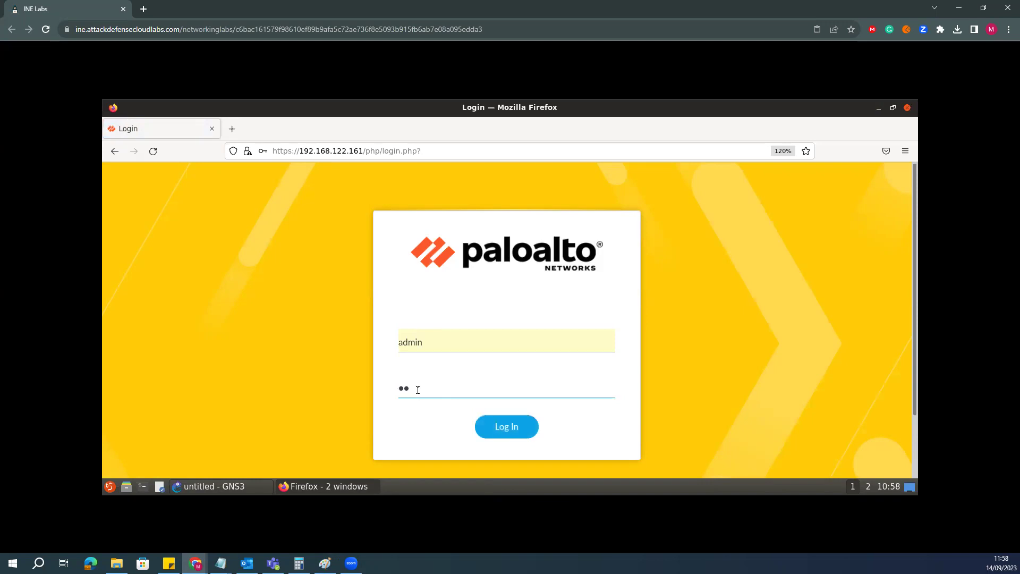
pyautogui.click(305, 487)
pyautogui.click(237, 487)
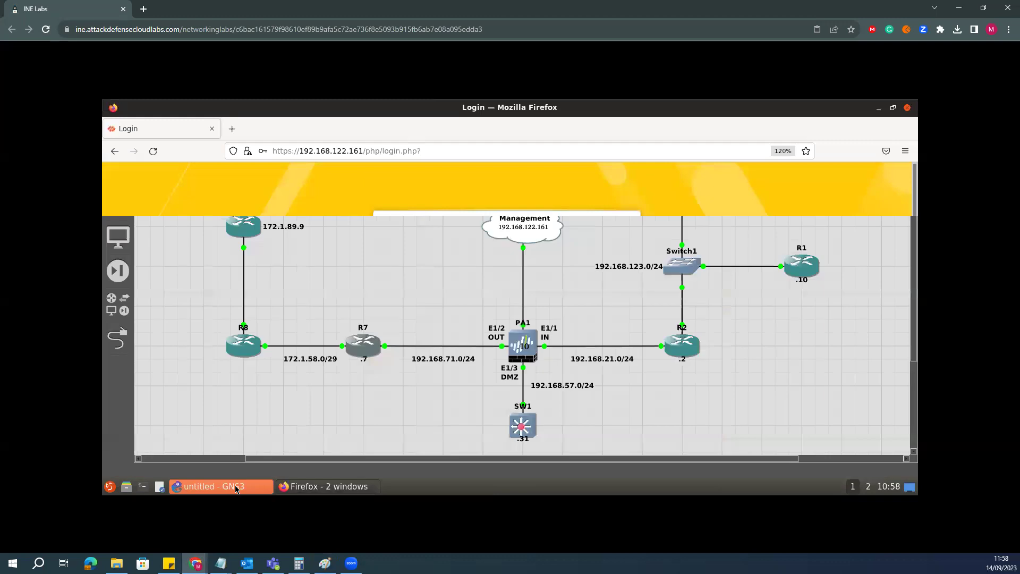
pyautogui.click(311, 489)
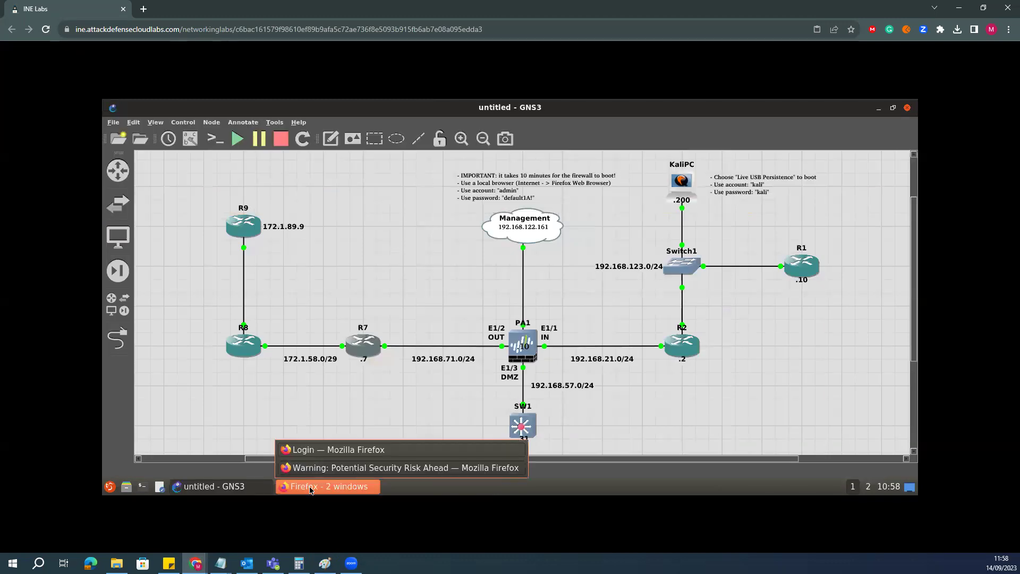
pyautogui.click(340, 450)
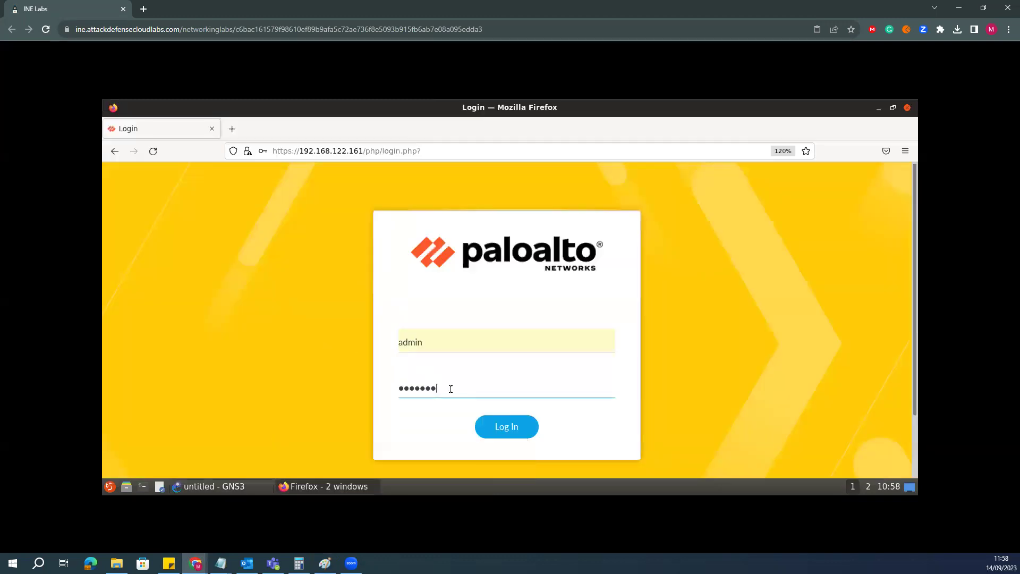
pyautogui.write('34')
pyautogui.press('Return')
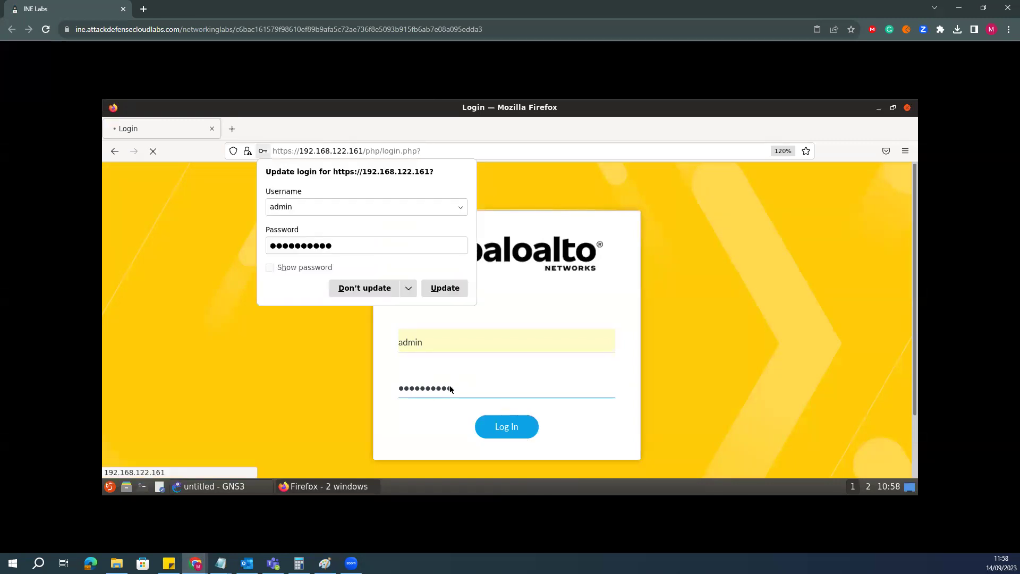
pyautogui.click(445, 288)
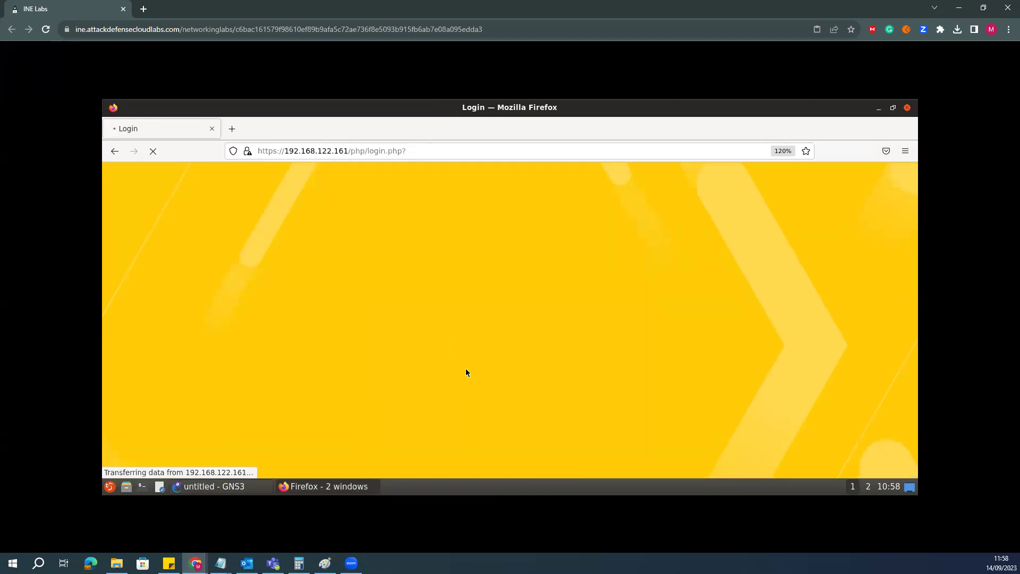
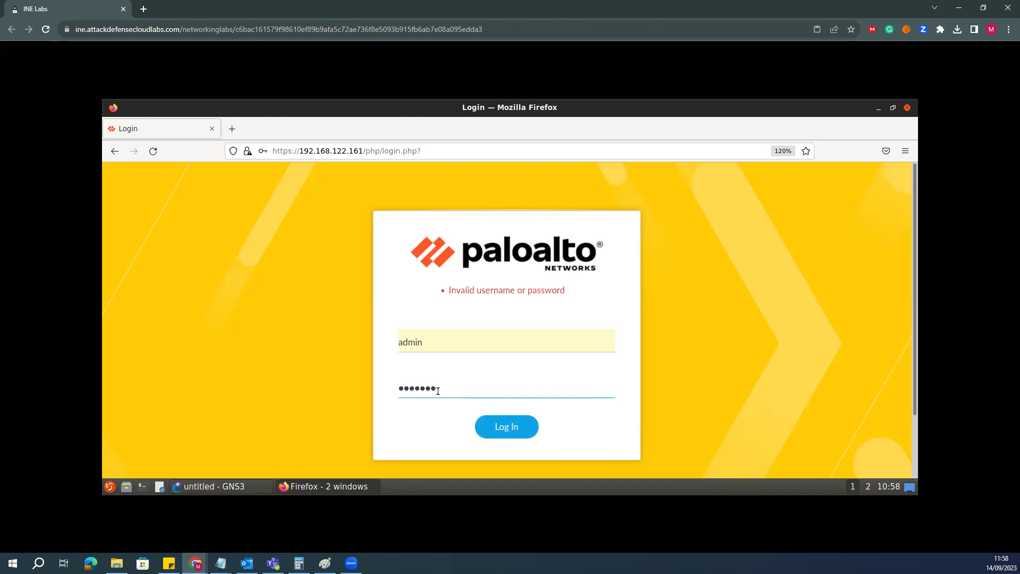
# - Finish typing the admin password, submit the login, and decline Firefox's update-login prompt
pyautogui.write('3')
pyautogui.press('Return')
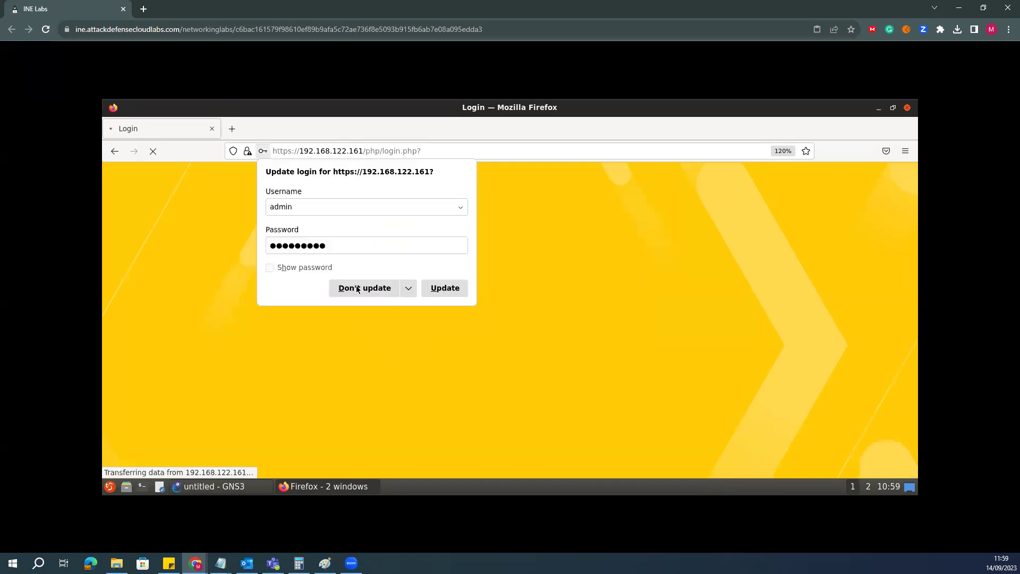
pyautogui.click(357, 288)
pyautogui.click(315, 493)
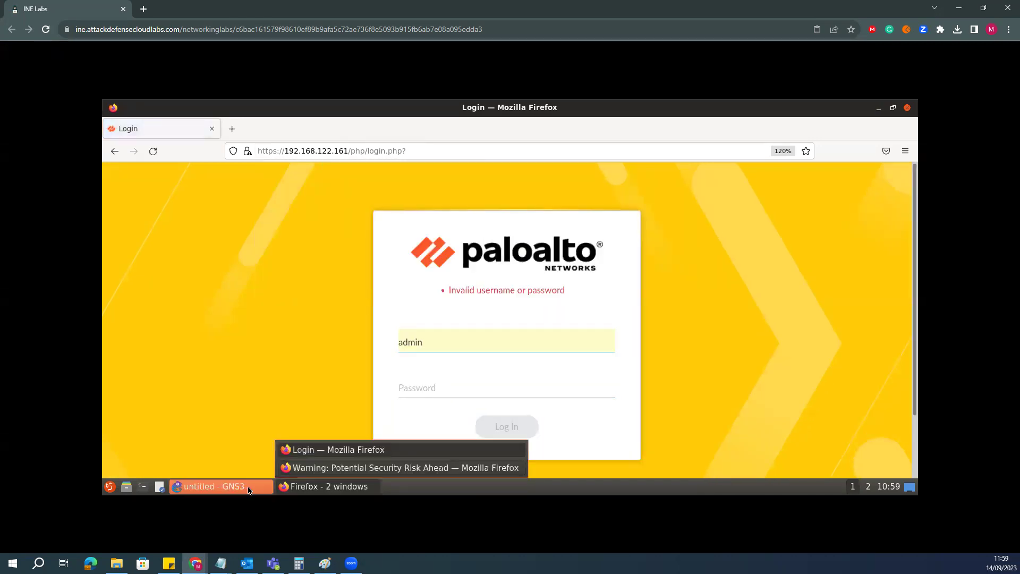
pyautogui.click(213, 486)
pyautogui.doubleClick(531, 200)
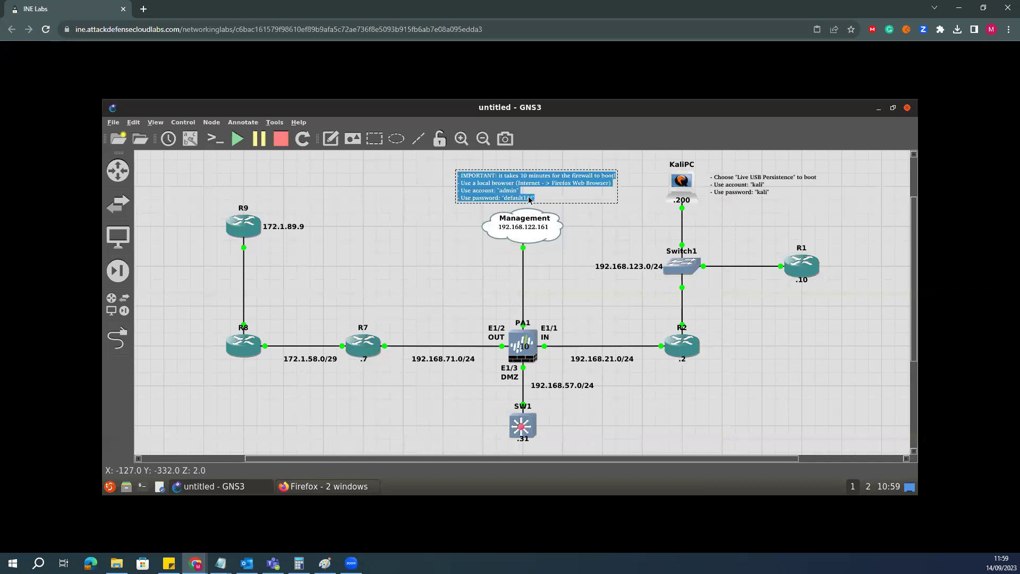
pyautogui.click(533, 201)
pyautogui.moveTo(531, 201); pyautogui.dragTo(508, 201)
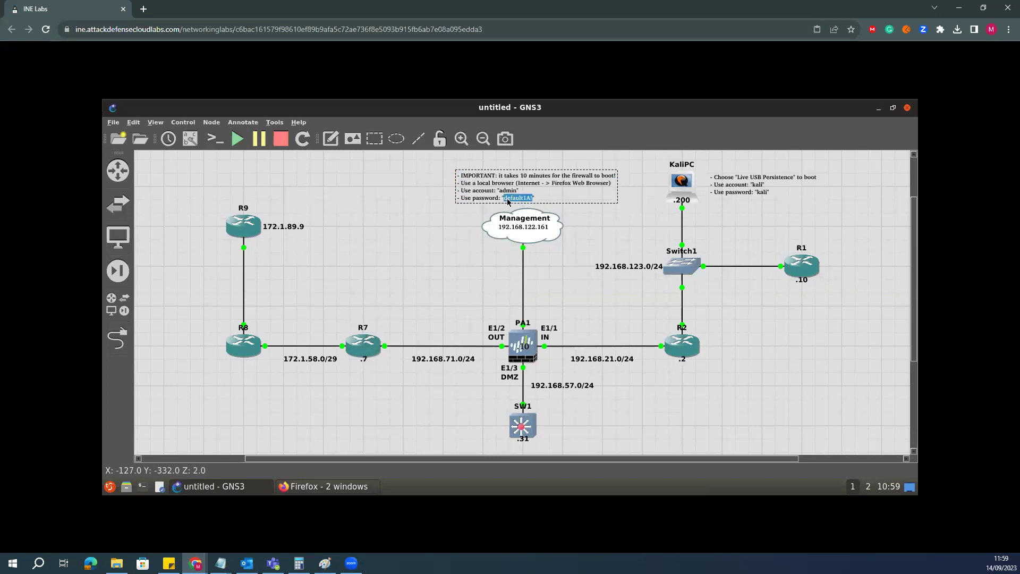
pyautogui.rightClick(508, 201)
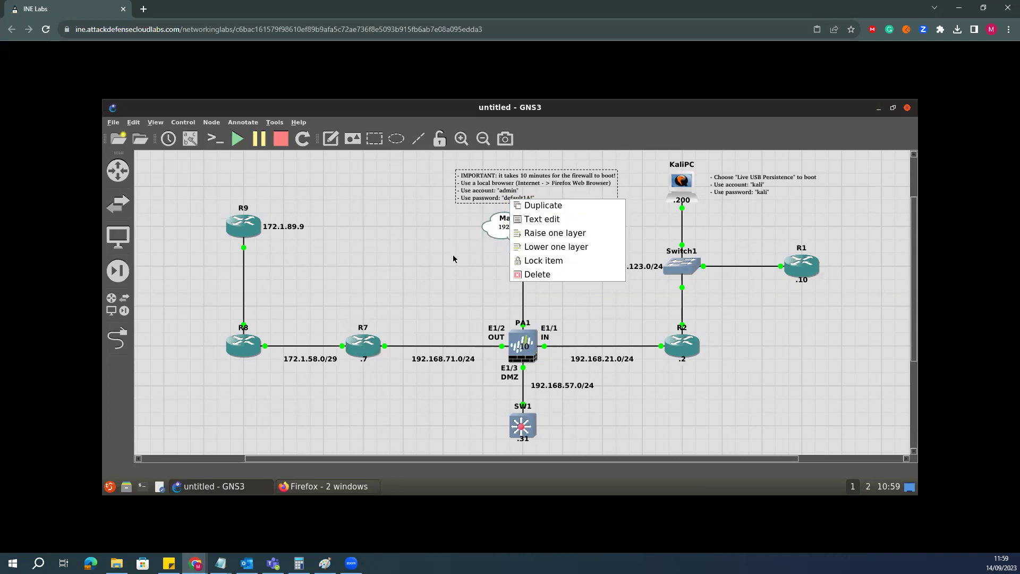
pyautogui.click(513, 201)
pyautogui.doubleClick(521, 199)
pyautogui.click(531, 202)
pyautogui.moveTo(532, 202); pyautogui.dragTo(505, 202)
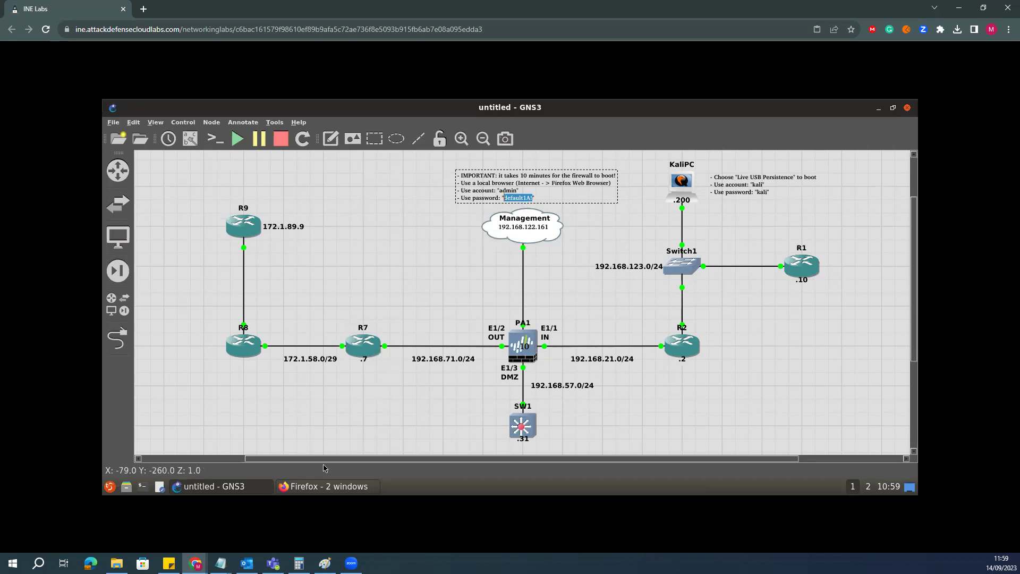
pyautogui.click(307, 490)
pyautogui.click(335, 450)
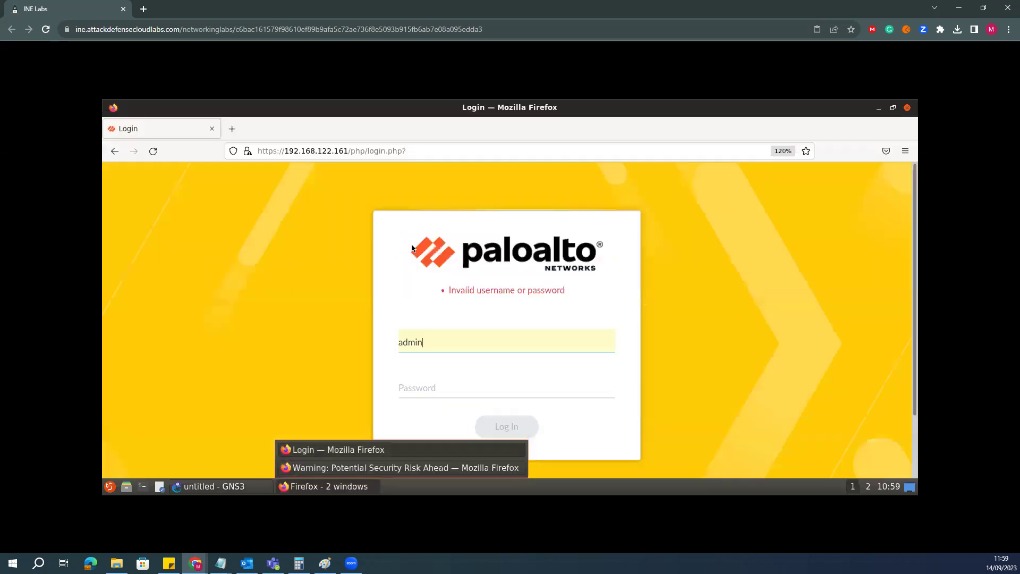
# - Log in with the pasted admin password, decline the Firefox update, and choose Remind Me Later on telemetry
pyautogui.click(419, 391)
pyautogui.hotkey('ctrl', 'v')
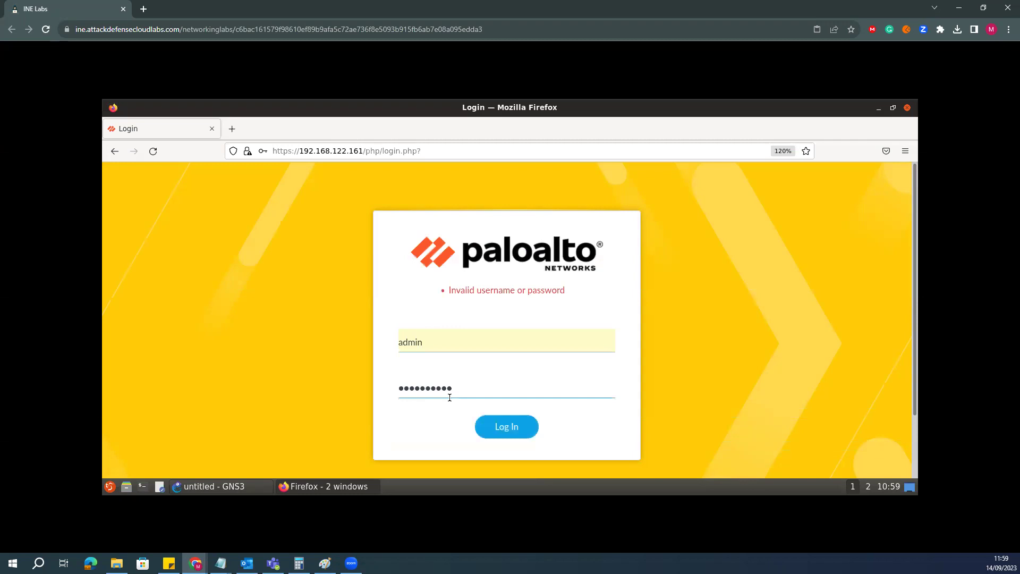
pyautogui.click(492, 427)
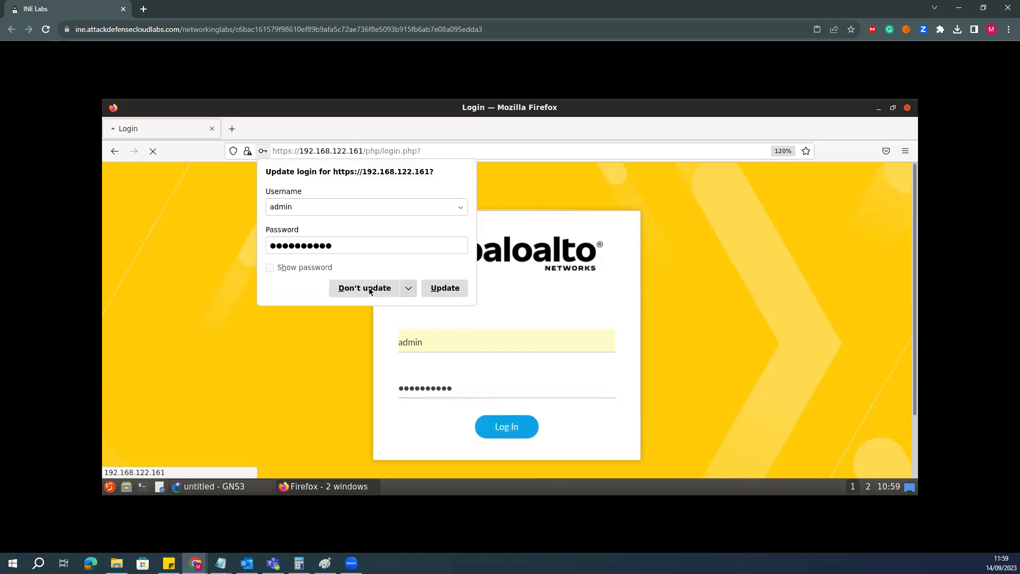
pyautogui.click(367, 290)
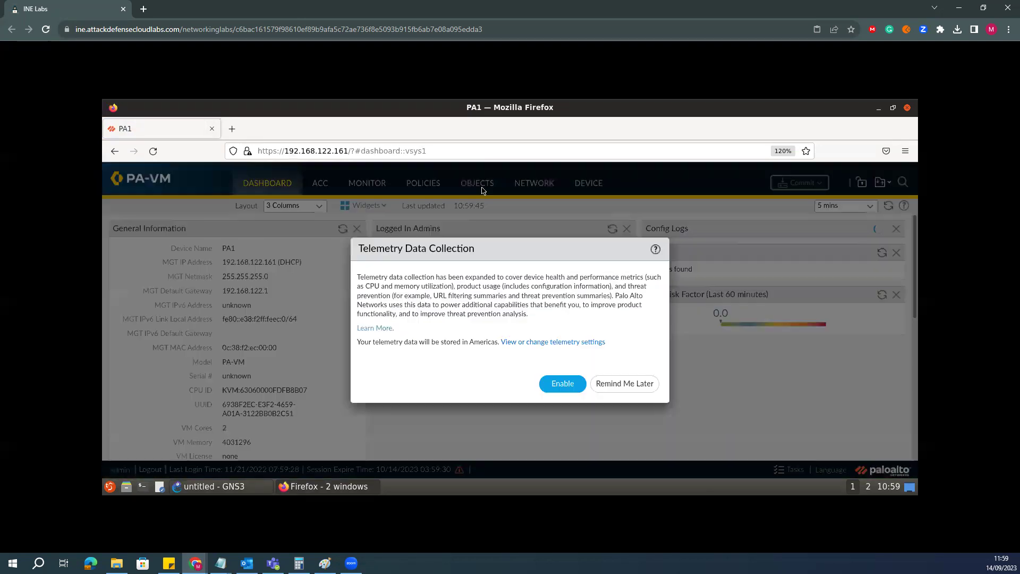
pyautogui.click(625, 384)
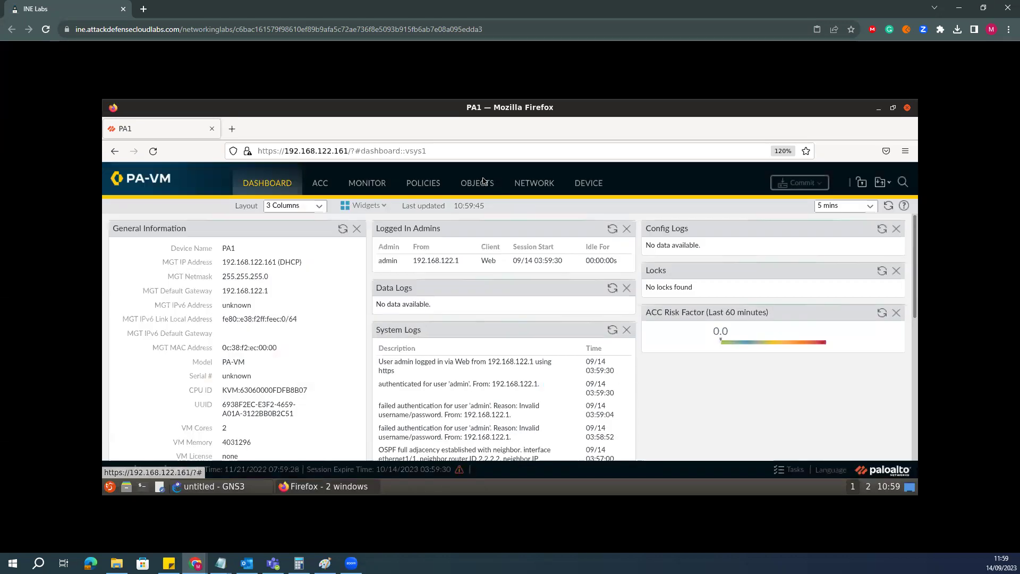
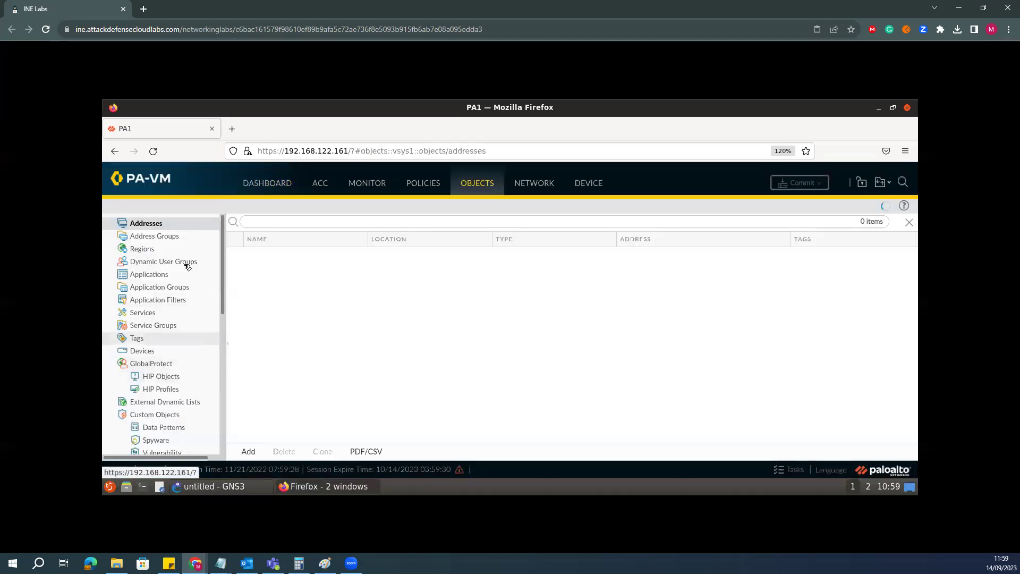
# - Scroll down the Addresses list showing FWdmz, FWinside, FWoutside and insideFW
pyautogui.scroll(-2, 169, 379)
# - Start a new DoS Protection profile named Ddos_sw1_profile with type Aggregate
pyautogui.scroll(-6, 164, 404)
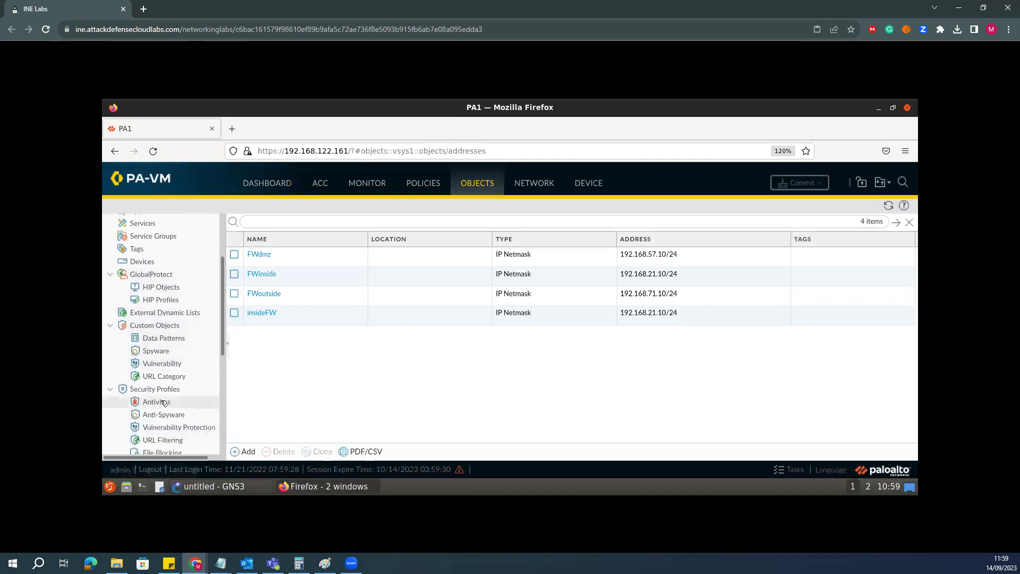
pyautogui.scroll(-2, 163, 395)
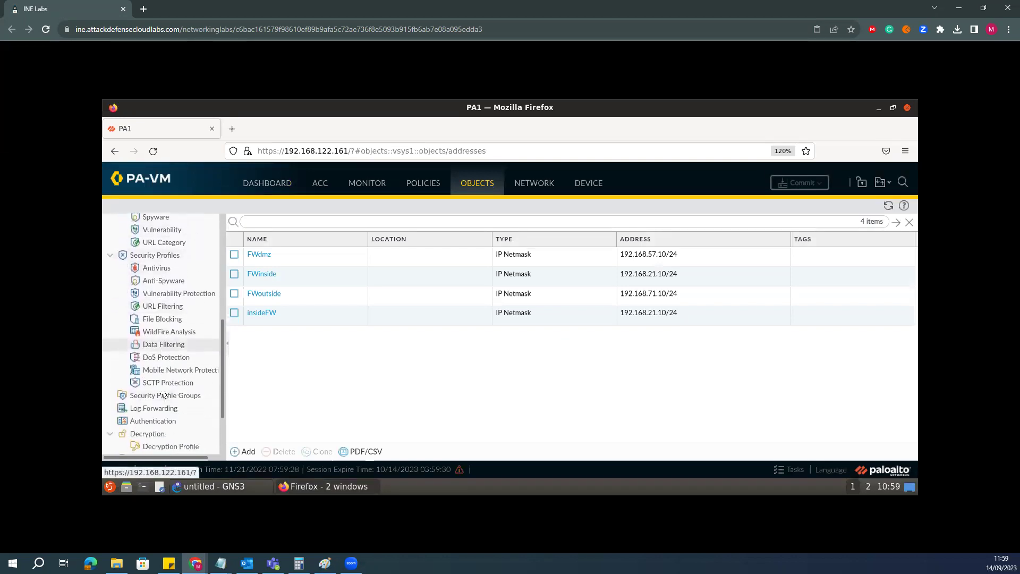
pyautogui.click(178, 358)
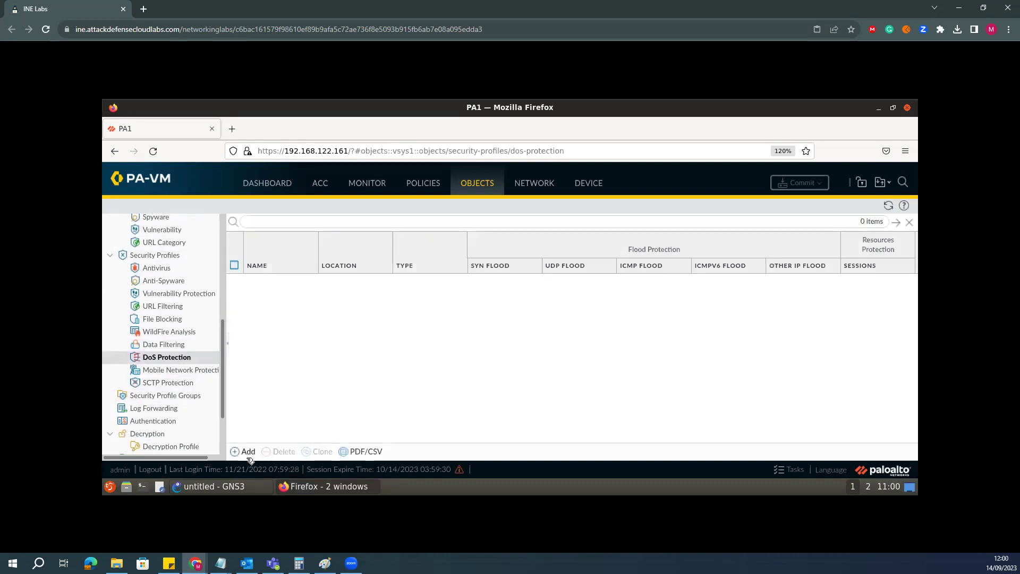
pyautogui.click(245, 451)
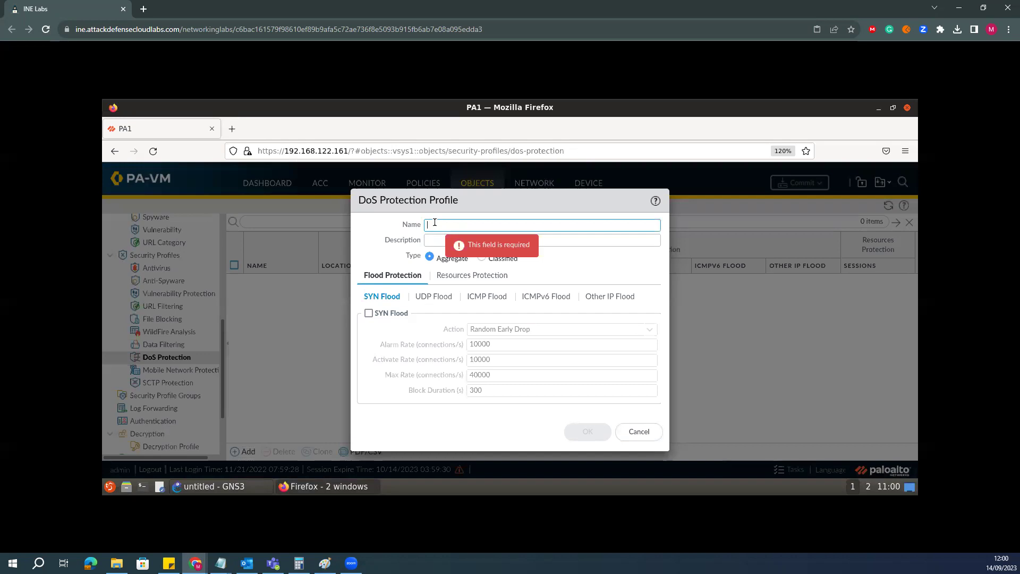
pyautogui.write('Ddos_sw1_profile')
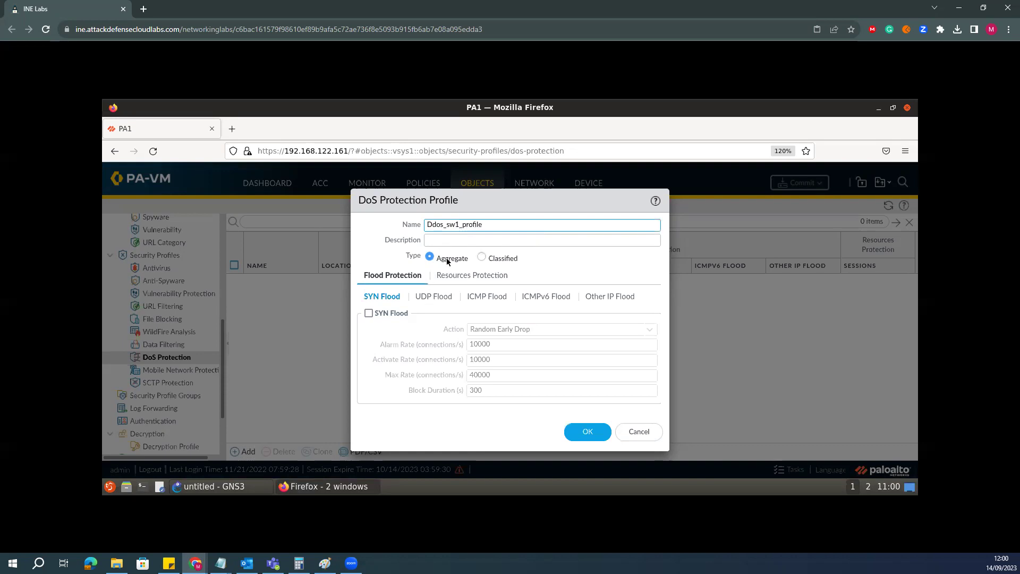
pyautogui.click(491, 257)
pyautogui.click(432, 257)
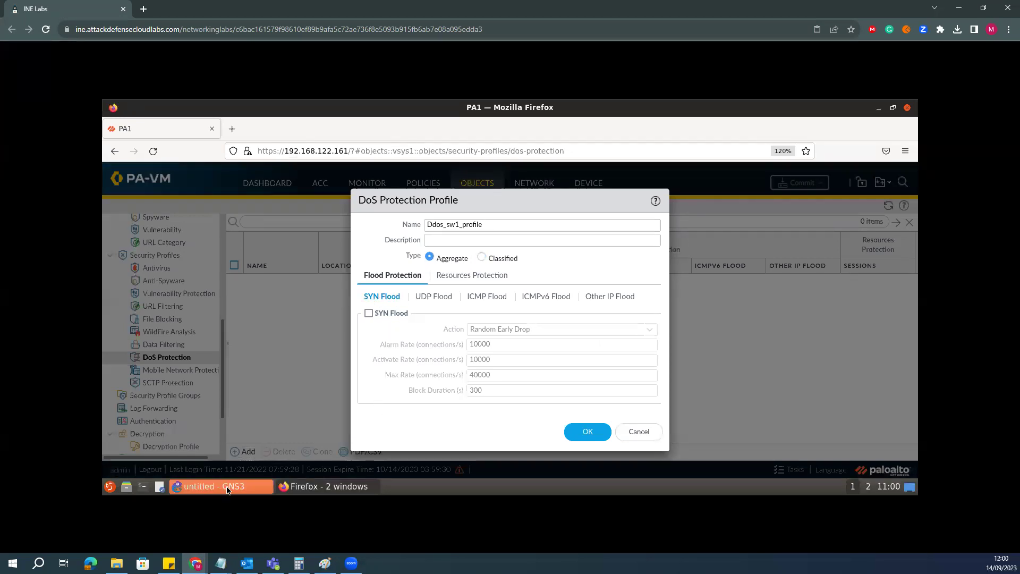
# - Circle the TCP floods requirement in the Paint lab notes
pyautogui.click(325, 563)
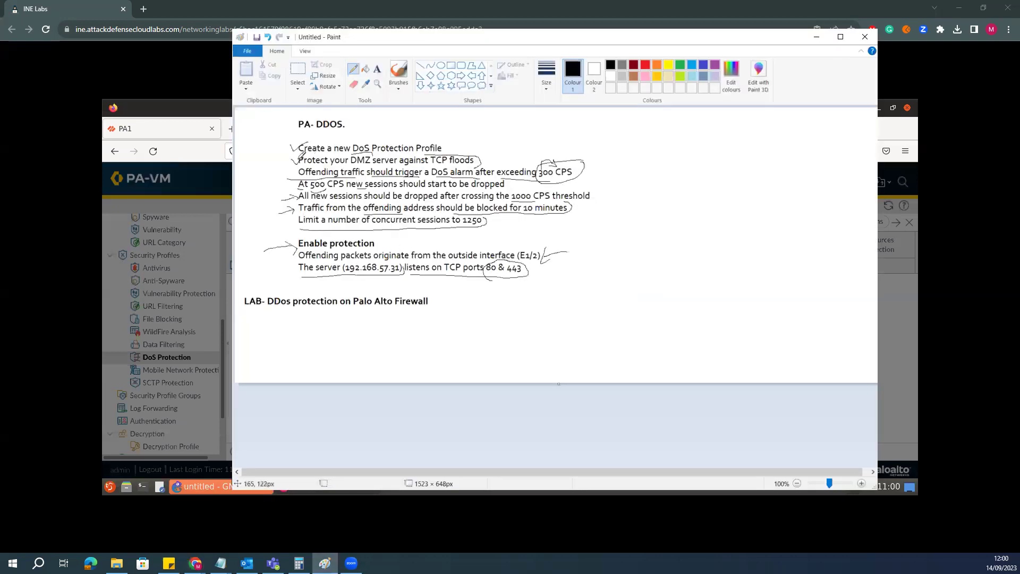
pyautogui.moveTo(459, 153)
pyautogui.mouseDown()
pyautogui.moveTo(428, 158)
pyautogui.moveTo(484, 156)
pyautogui.mouseUp()
pyautogui.click(816, 36)
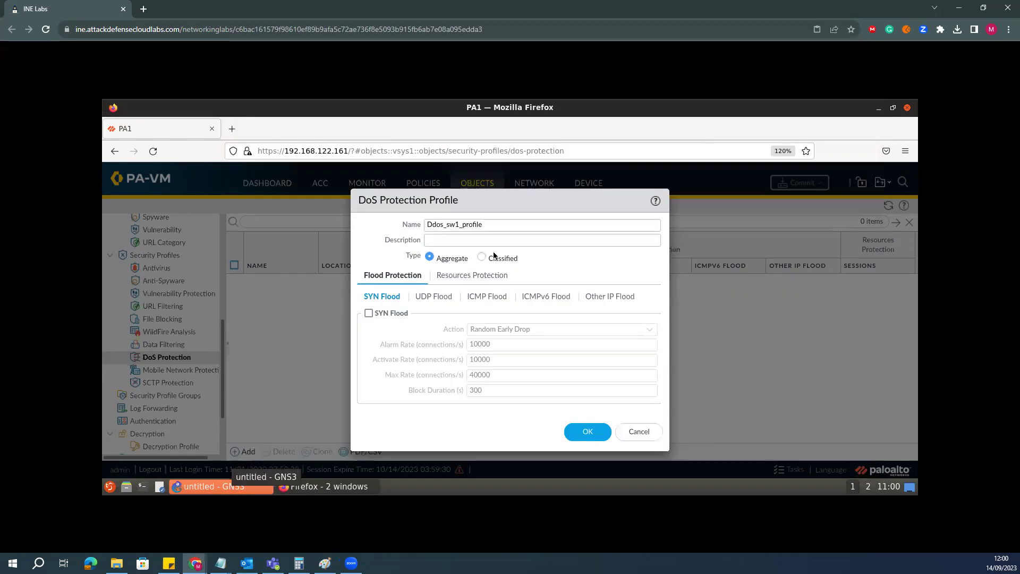
# - Enable SYN Flood with Random Early Drop and set the Alarm Rate to 300
pyautogui.click(369, 314)
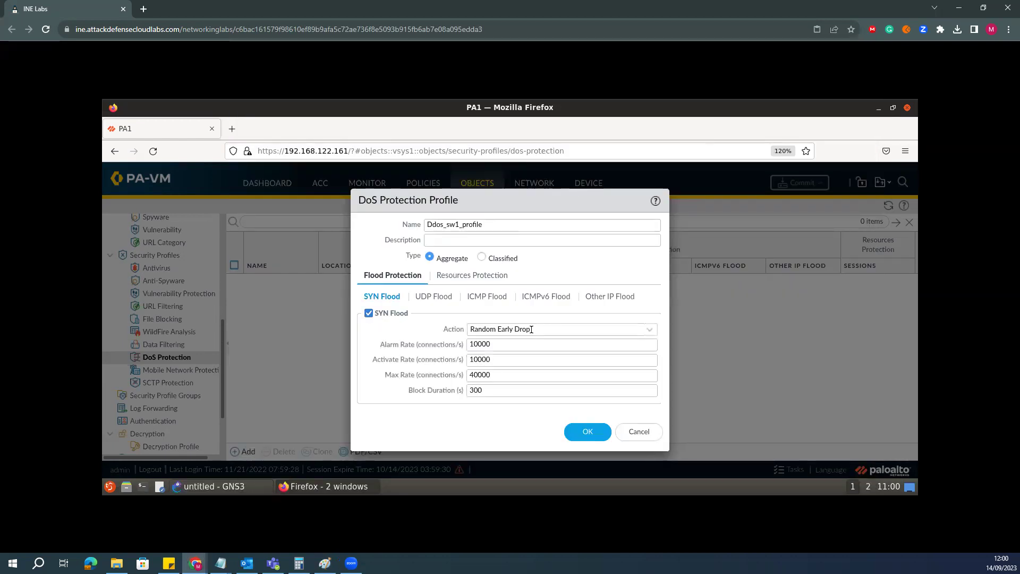
pyautogui.click(523, 331)
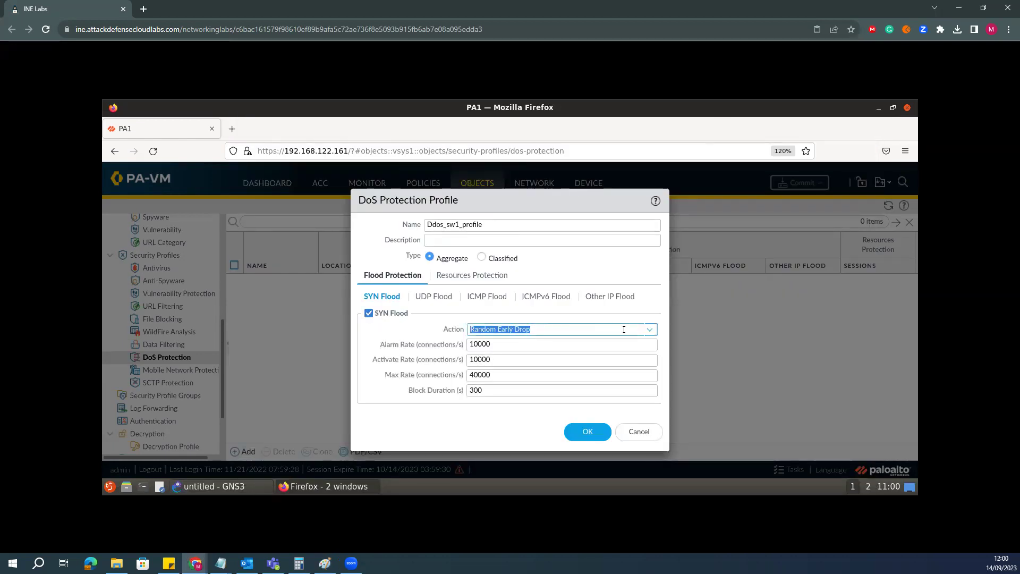
pyautogui.click(653, 331)
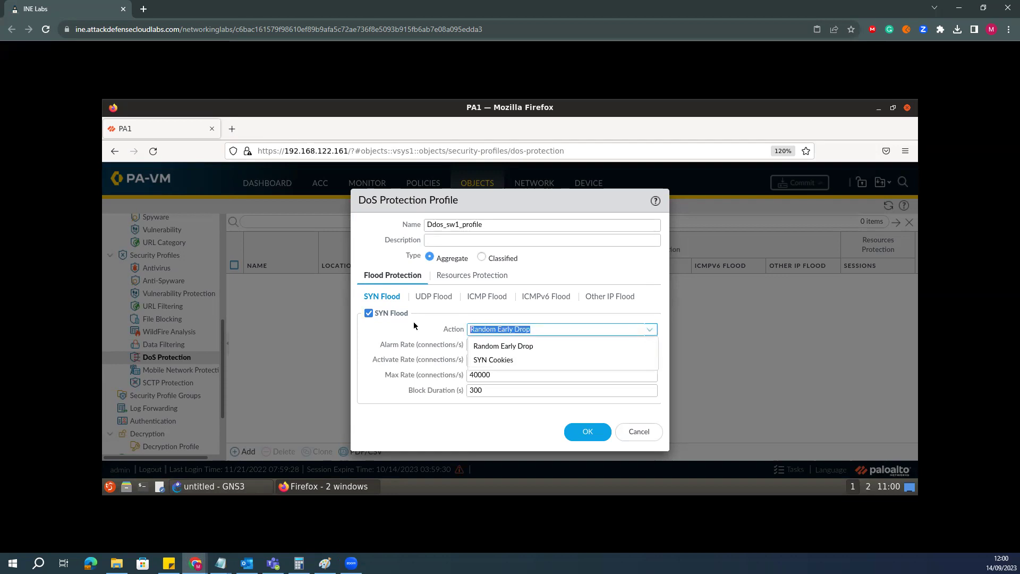
pyautogui.click(501, 343)
pyautogui.doubleClick(480, 345)
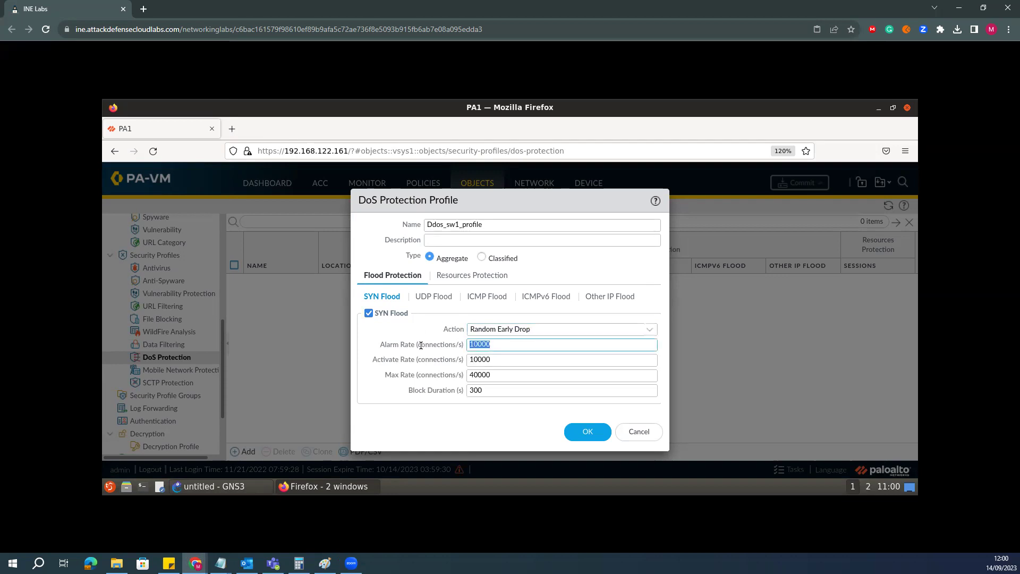
pyautogui.write('3')
pyautogui.click(325, 563)
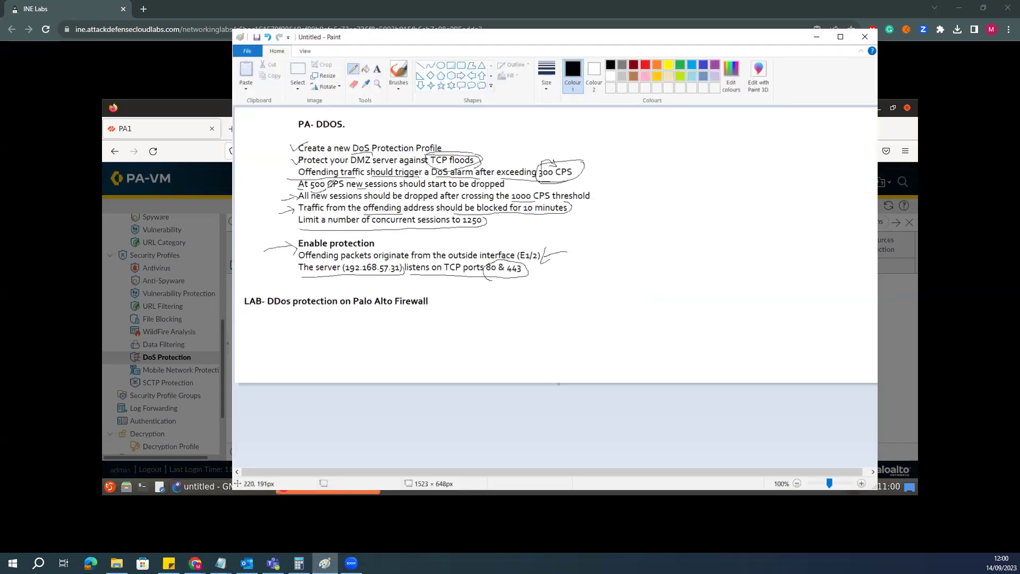
# - Circle '500 CPS' in the lab notes and return to the profile's Activate Rate field
pyautogui.moveTo(301, 189)
pyautogui.mouseDown()
pyautogui.moveTo(336, 189)
pyautogui.moveTo(313, 179)
pyautogui.mouseUp()
pyautogui.click(817, 41)
pyautogui.moveTo(494, 360)
pyautogui.mouseDown()
pyautogui.moveTo(468, 359)
pyautogui.moveTo(484, 375)
pyautogui.moveTo(461, 376)
pyautogui.mouseUp()
# - Enter Activate Rate 500 and Max Rate 1000, then underline the 10-minute block requirement
pyautogui.write('1500')
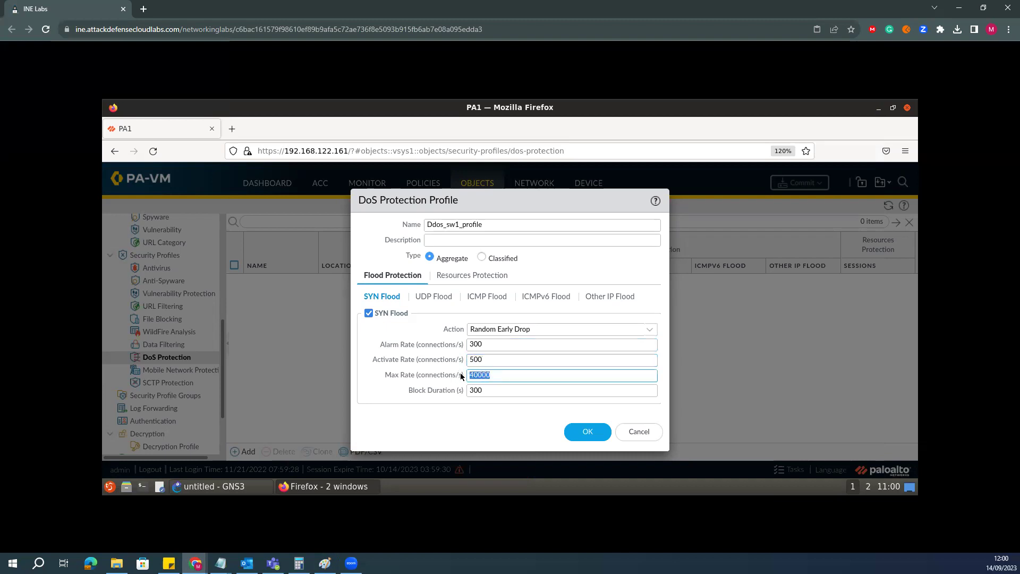
pyautogui.write('100')
pyautogui.moveTo(406, 395); pyautogui.dragTo(439, 392)
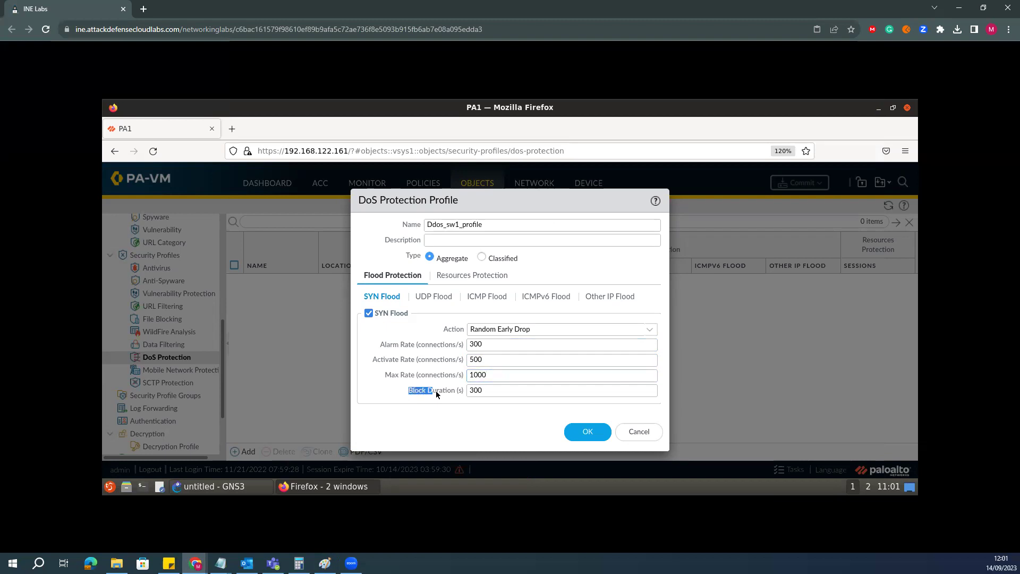
pyautogui.click(337, 487)
pyautogui.click(324, 564)
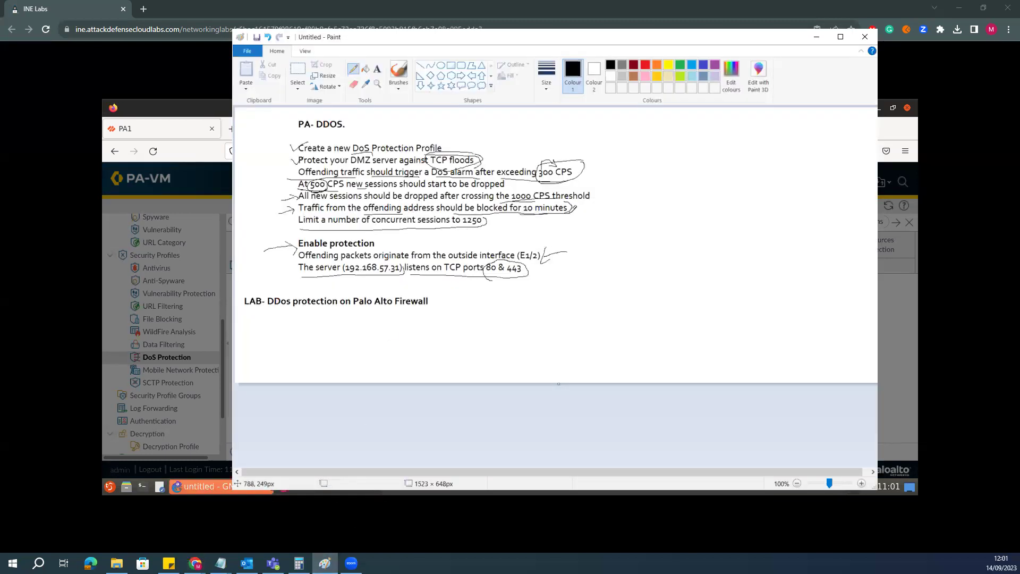
pyautogui.moveTo(317, 212); pyautogui.dragTo(538, 212)
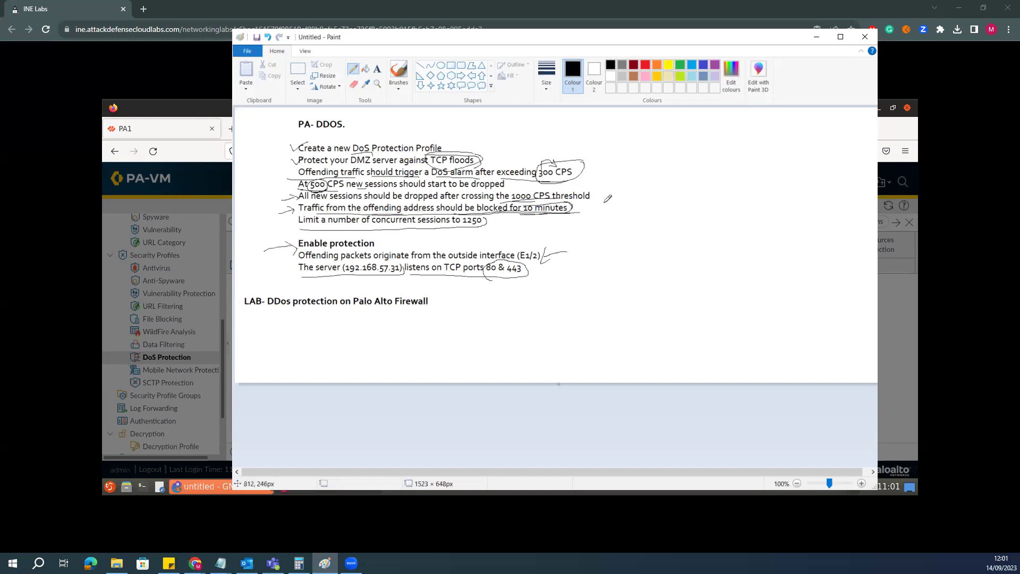
pyautogui.click(817, 37)
# - Set the SYN Flood Block Duration to 600 seconds
pyautogui.doubleClick(468, 389)
pyautogui.write('600')
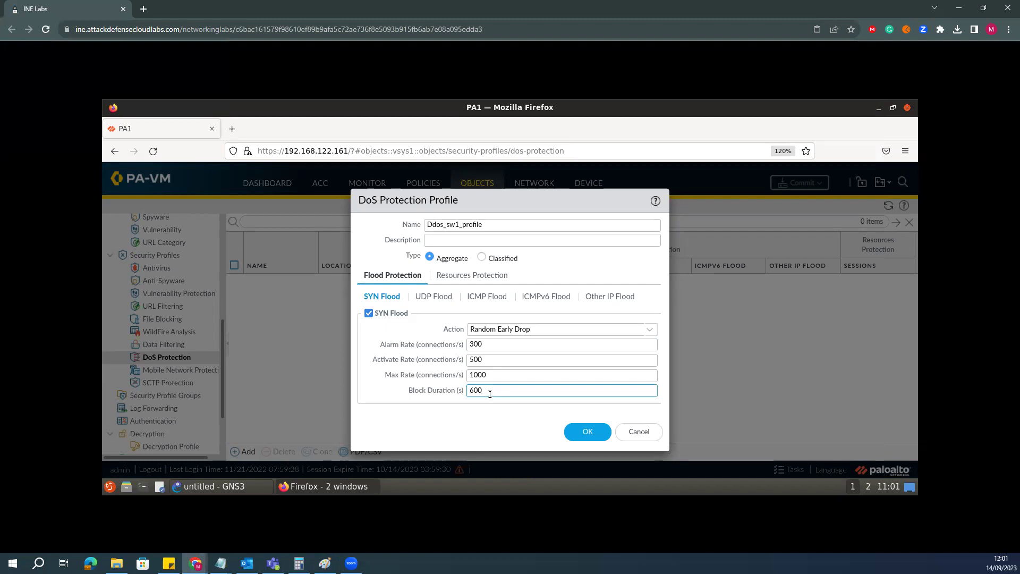
pyautogui.doubleClick(494, 390)
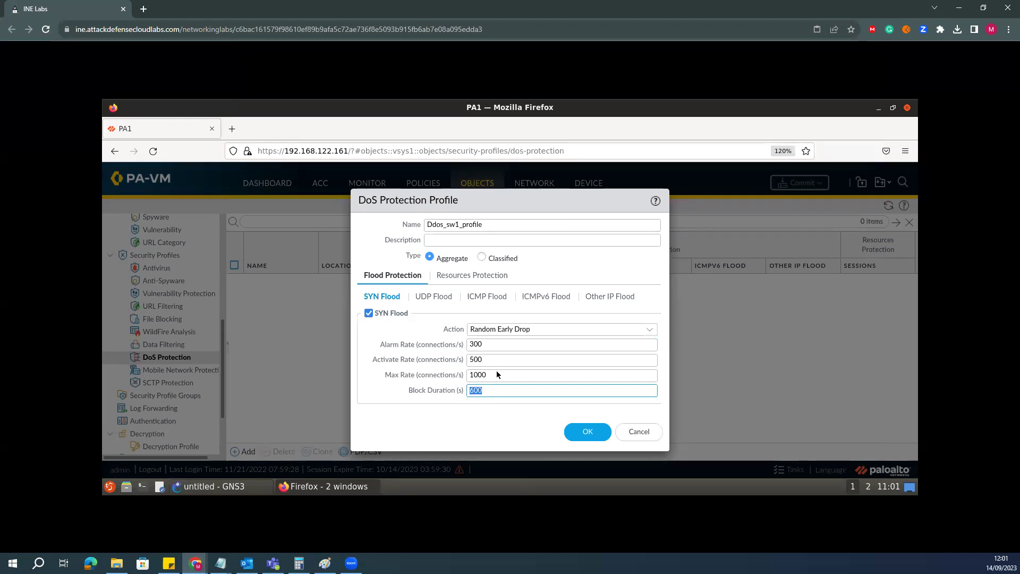
pyautogui.click(492, 390)
pyautogui.moveTo(495, 390); pyautogui.dragTo(472, 390)
# - Review the UDP, ICMP and ICMPv6 flood tabs, then save Ddos_sw1_profile
pyautogui.click(434, 297)
pyautogui.click(492, 298)
pyautogui.click(557, 297)
pyautogui.click(378, 298)
pyautogui.click(586, 433)
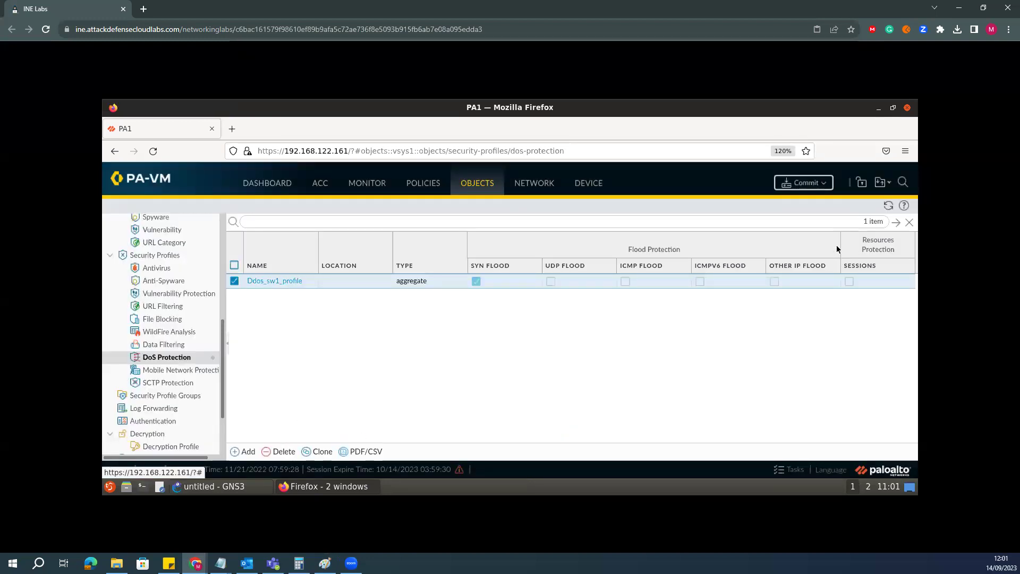
# - Commit the configuration to the firewall and close the commit progress window
pyautogui.click(805, 183)
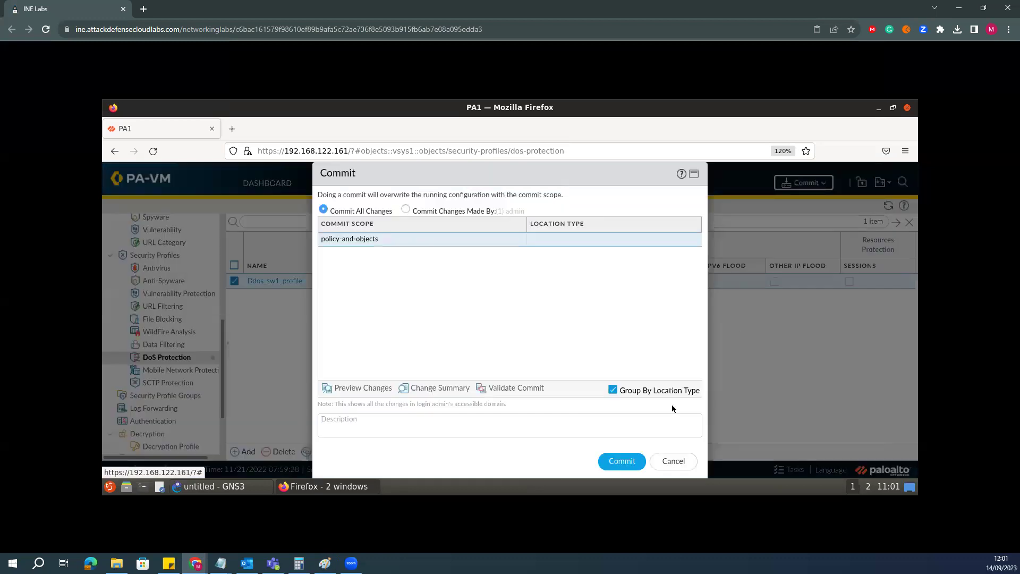
pyautogui.click(622, 461)
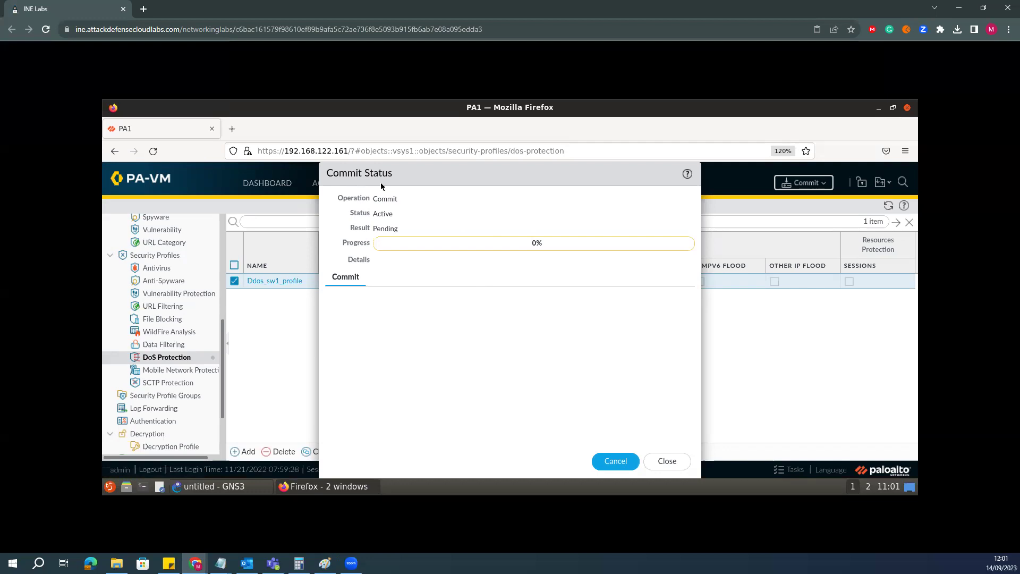
pyautogui.moveTo(434, 168); pyautogui.dragTo(556, 170)
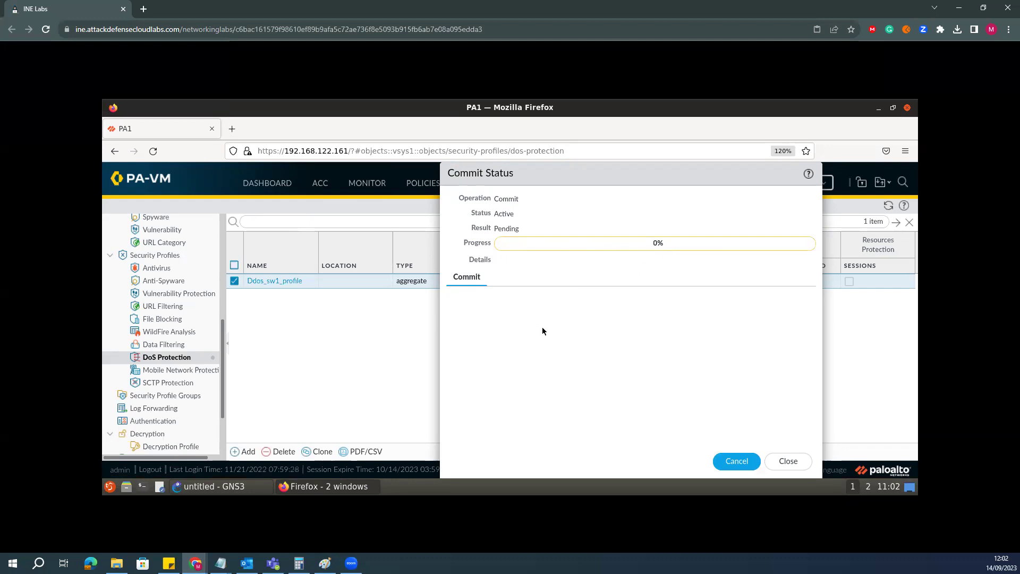
pyautogui.click(789, 462)
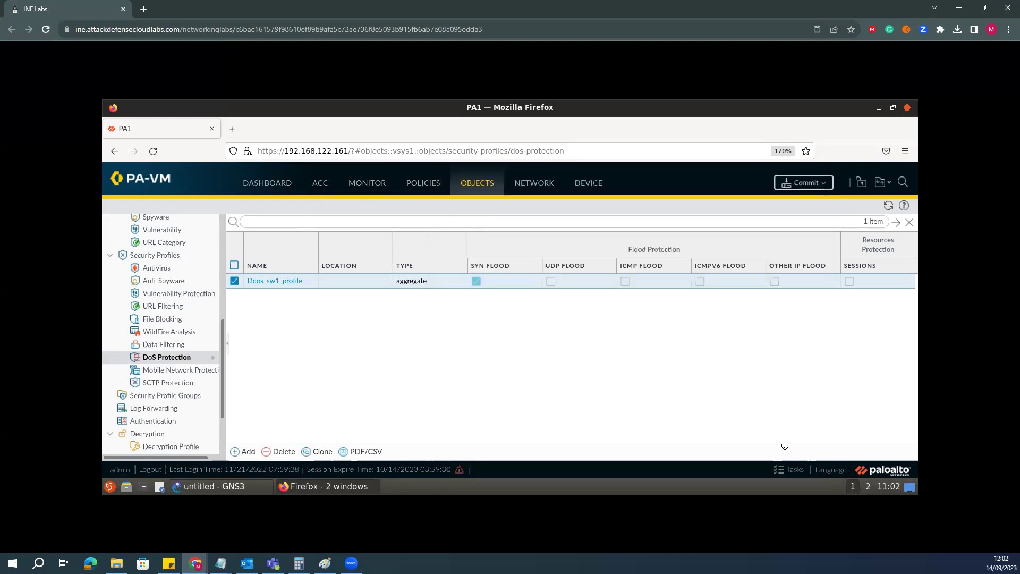
# - Show the DoS Protection policy rulebase under Policies
pyautogui.click(425, 190)
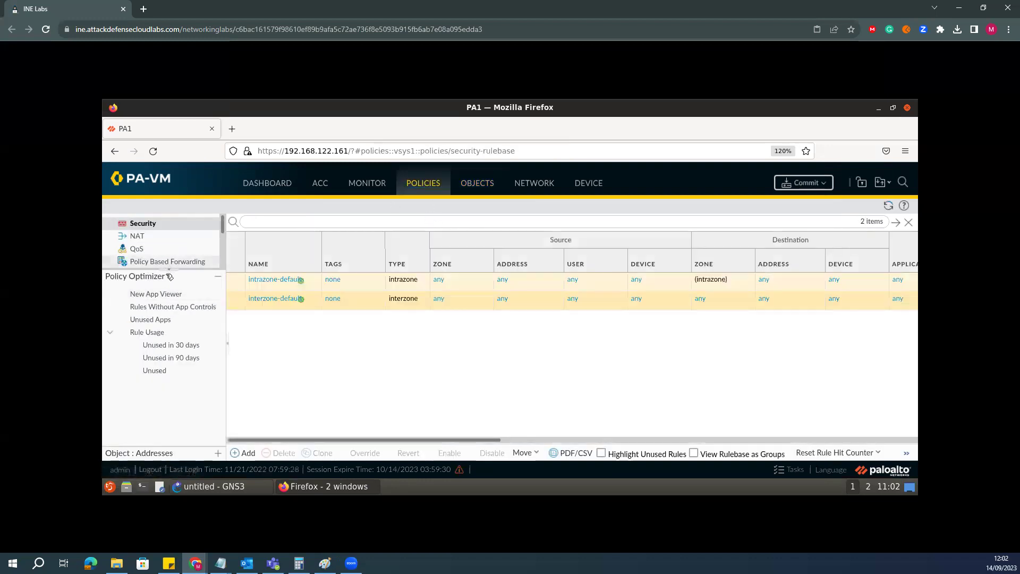
pyautogui.moveTo(173, 273); pyautogui.dragTo(169, 394)
pyautogui.click(149, 327)
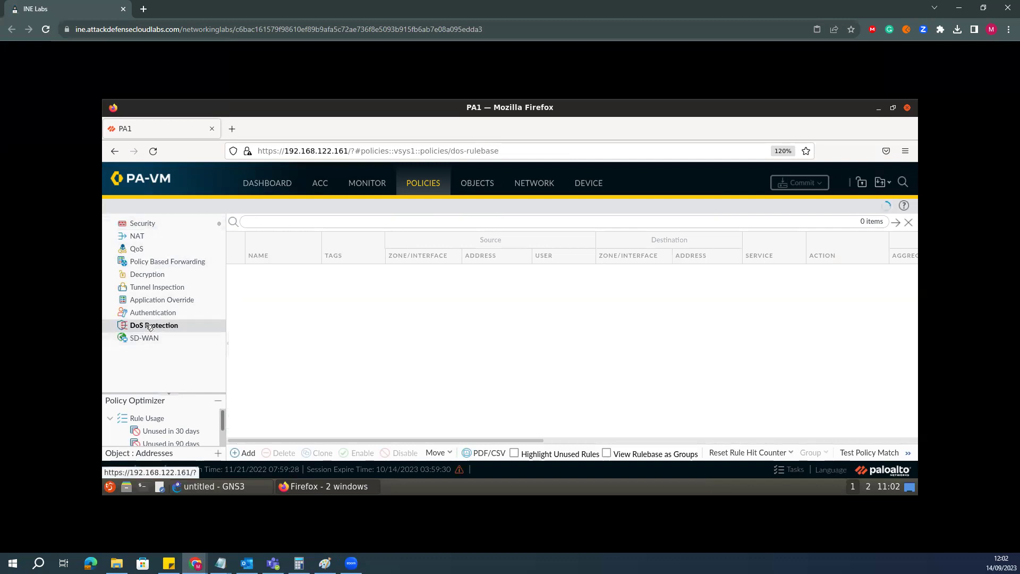
# - Circle the Enable protection requirements in the Paint lab notes
pyautogui.click(325, 563)
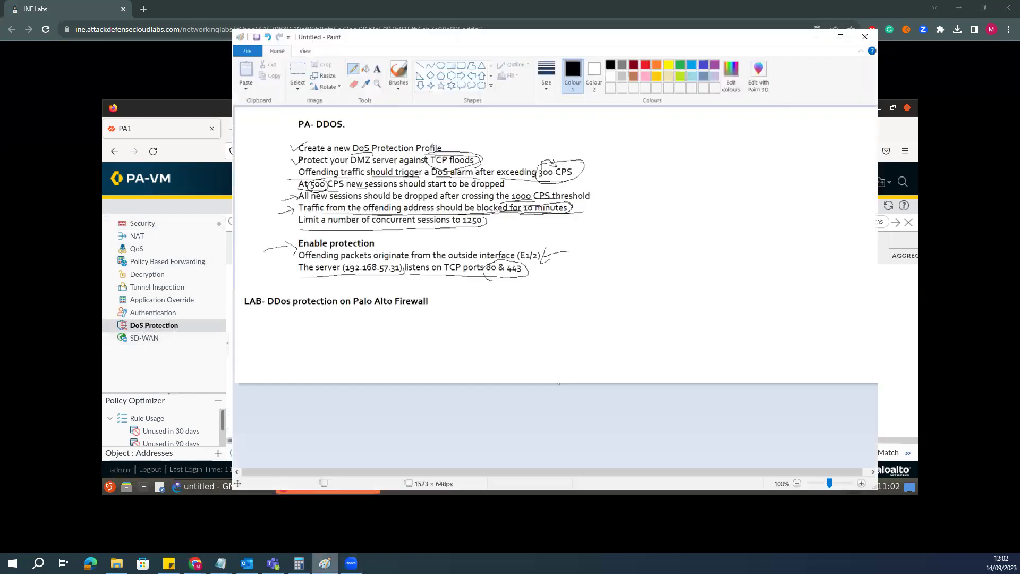
pyautogui.moveTo(377, 240)
pyautogui.mouseDown()
pyautogui.moveTo(567, 240)
pyautogui.moveTo(459, 289)
pyautogui.moveTo(265, 243)
pyautogui.mouseUp()
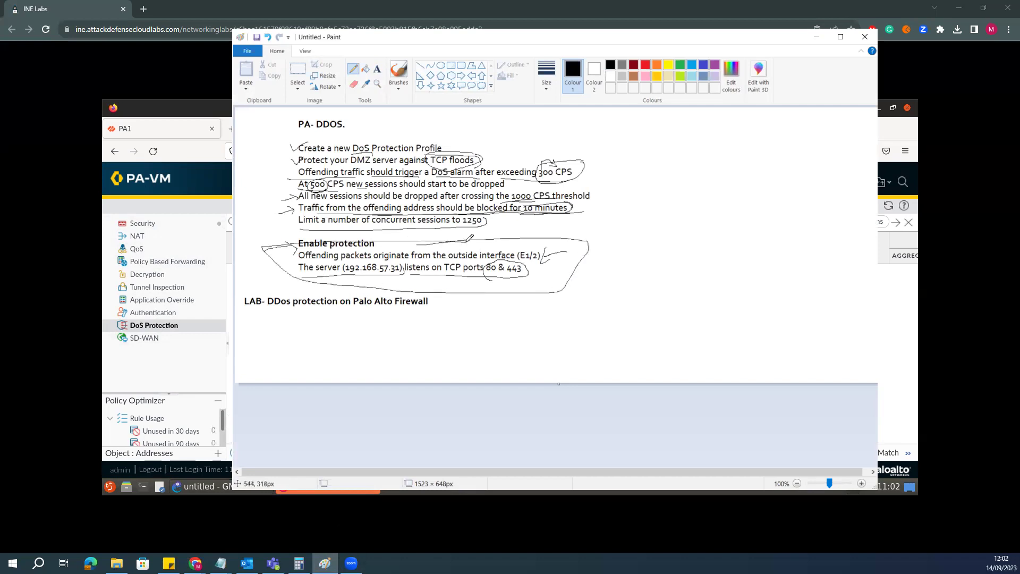
pyautogui.click(817, 37)
pyautogui.click(360, 452)
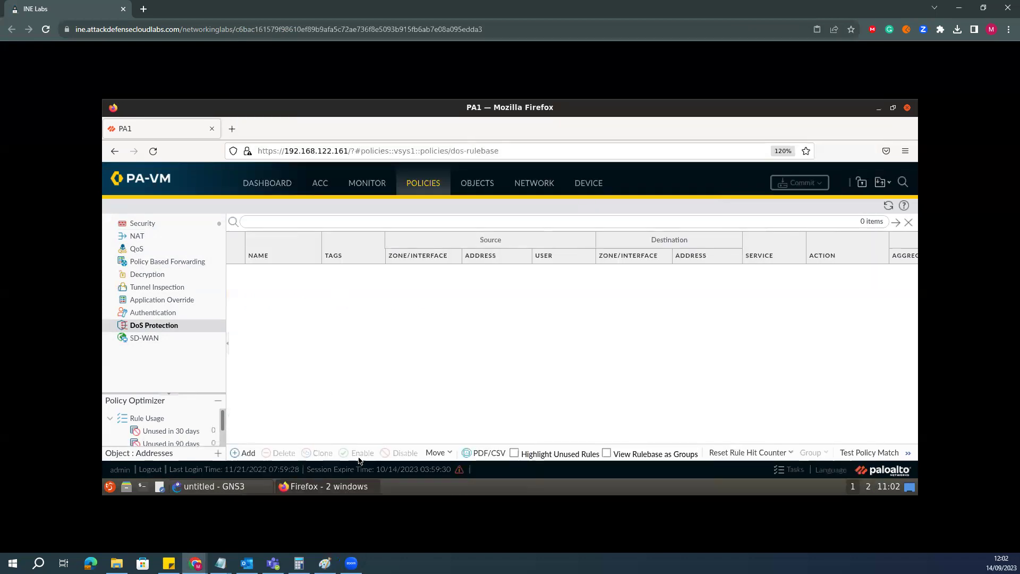
# - Add a new DoS Protection rule named DDOS_SW1 and show its Source settings
pyautogui.click(243, 453)
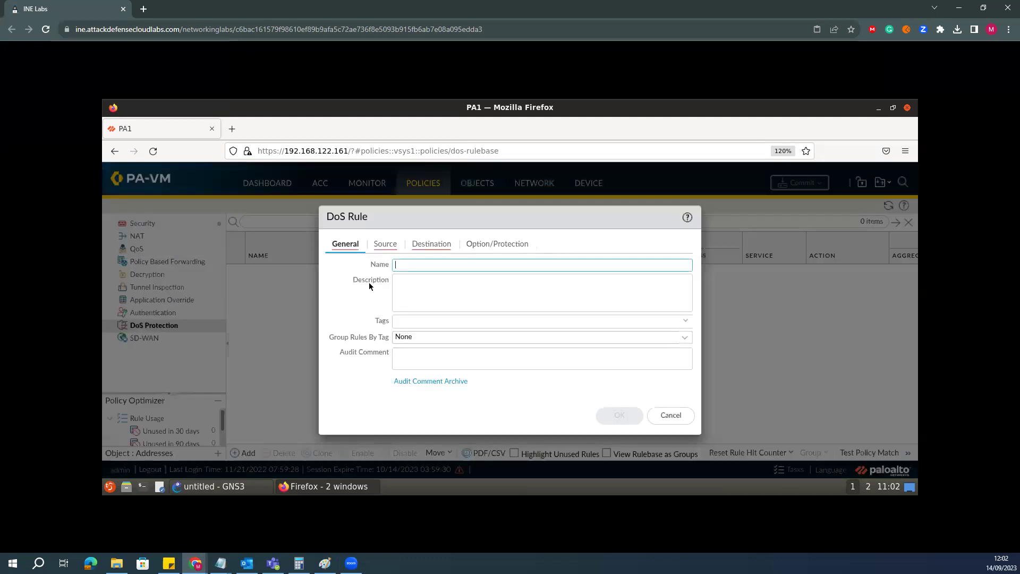
pyautogui.click(406, 265)
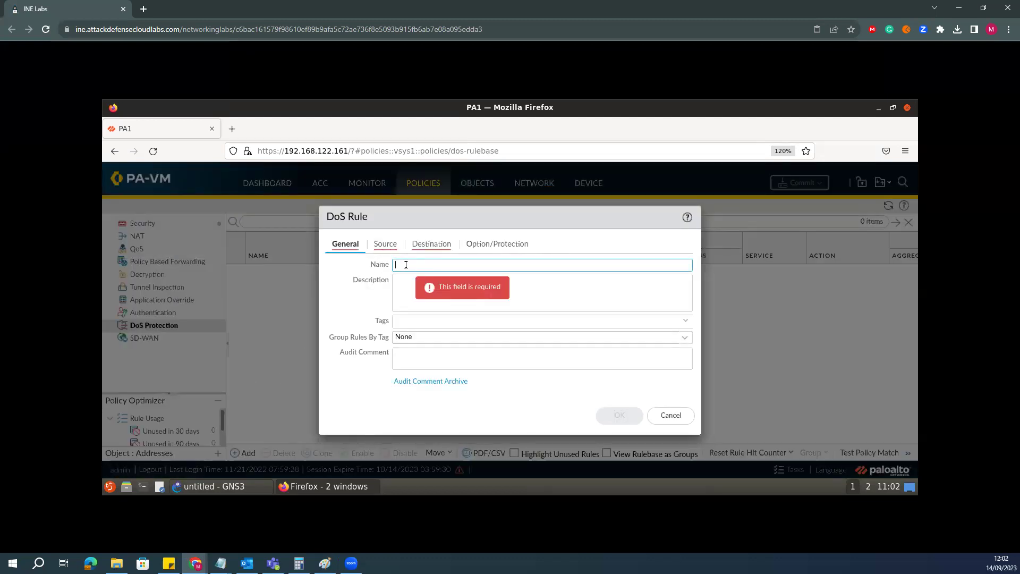
pyautogui.click(671, 415)
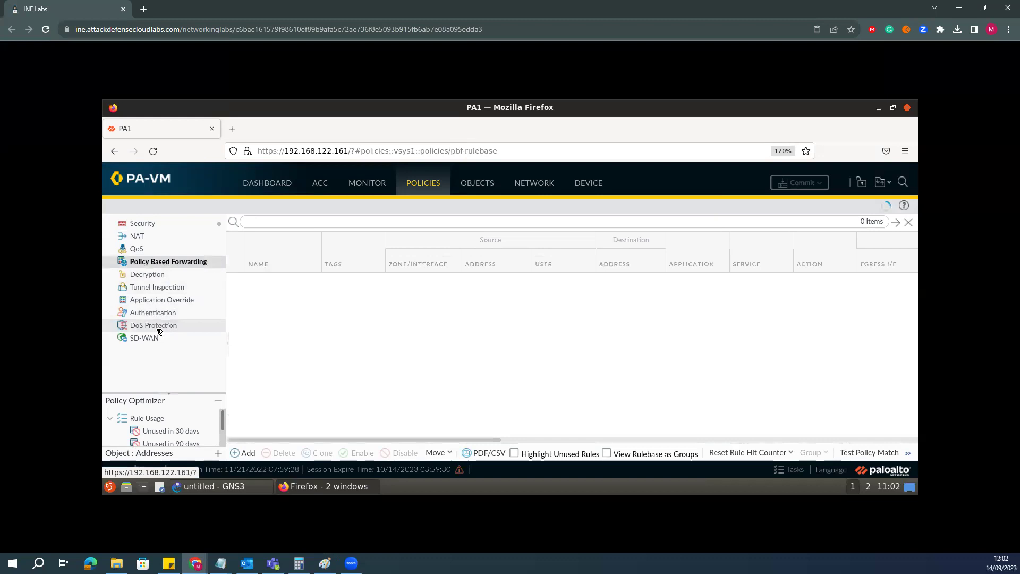
pyautogui.click(248, 454)
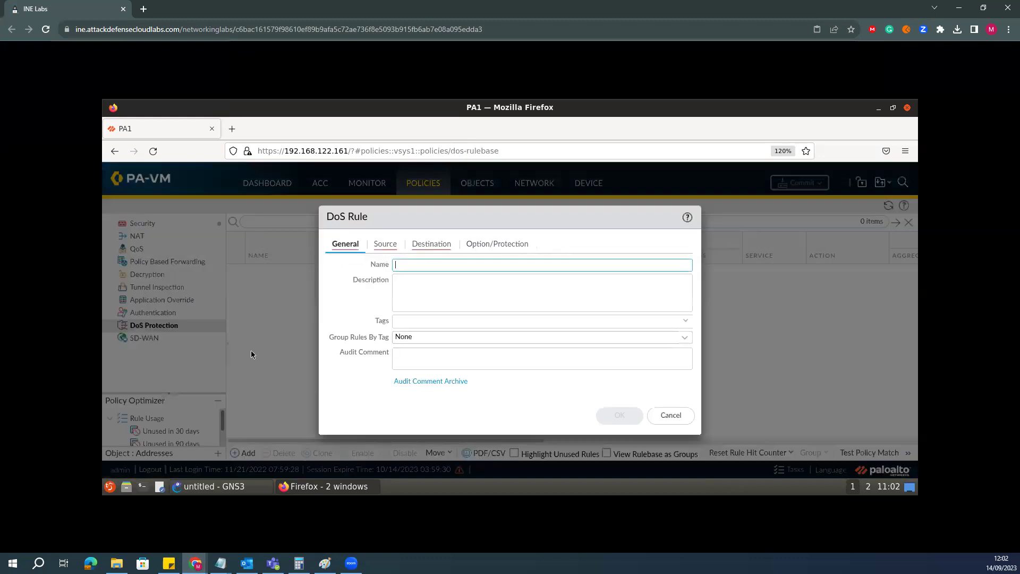
pyautogui.moveTo(401, 265)
pyautogui.write('DDOS_SW1')
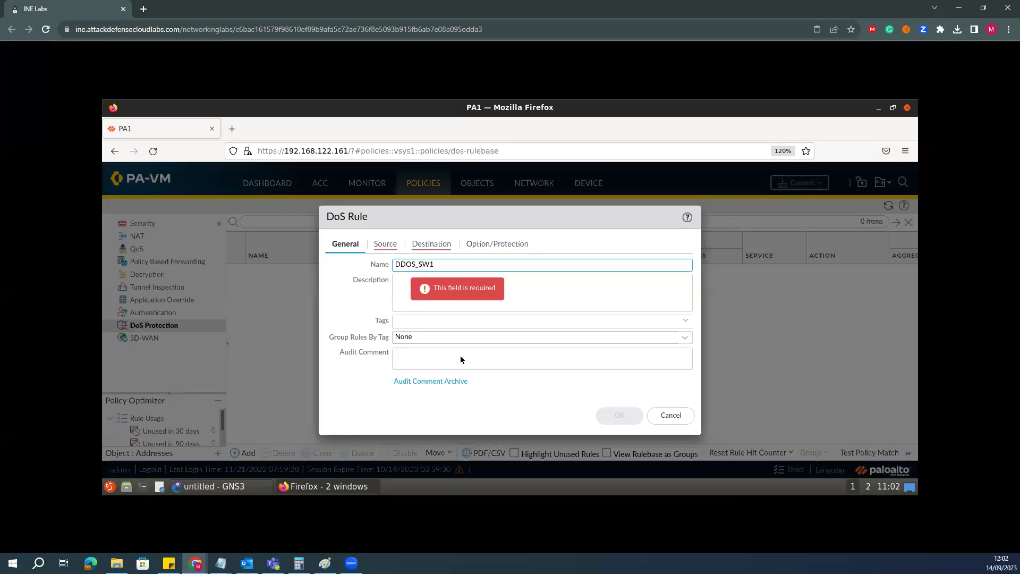
pyautogui.click(381, 245)
pyautogui.click(408, 264)
# - Switch the source match type from Zone to Interface and add an interface entry
pyautogui.click(439, 265)
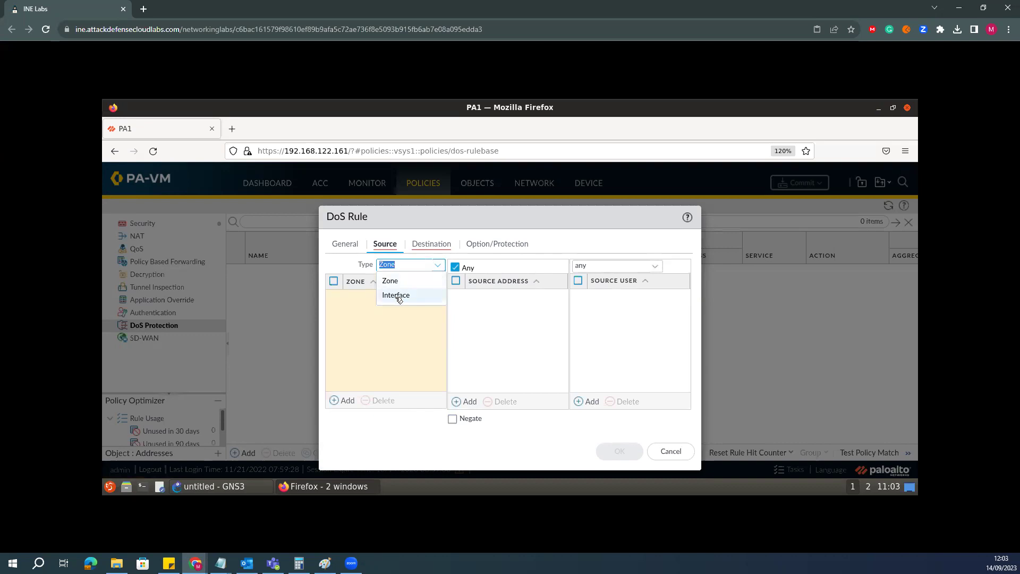
pyautogui.click(364, 345)
pyautogui.click(346, 402)
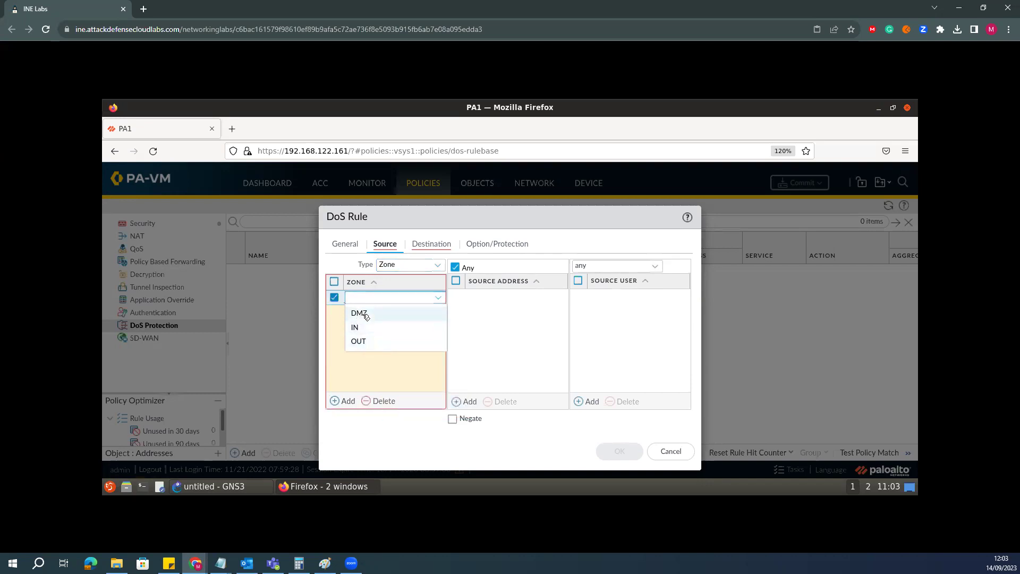
pyautogui.click(378, 369)
pyautogui.click(441, 265)
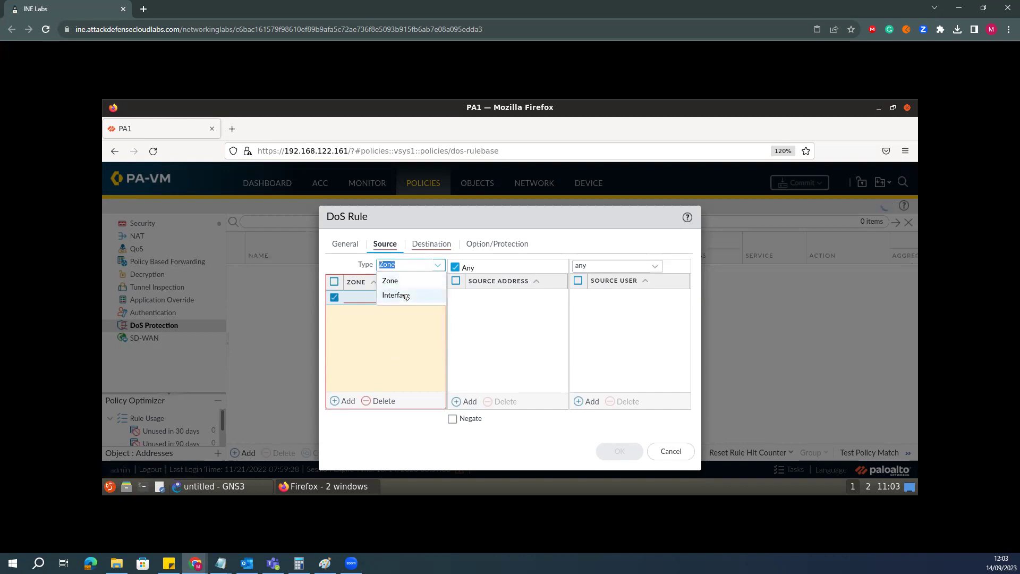
pyautogui.click(428, 294)
pyautogui.click(341, 402)
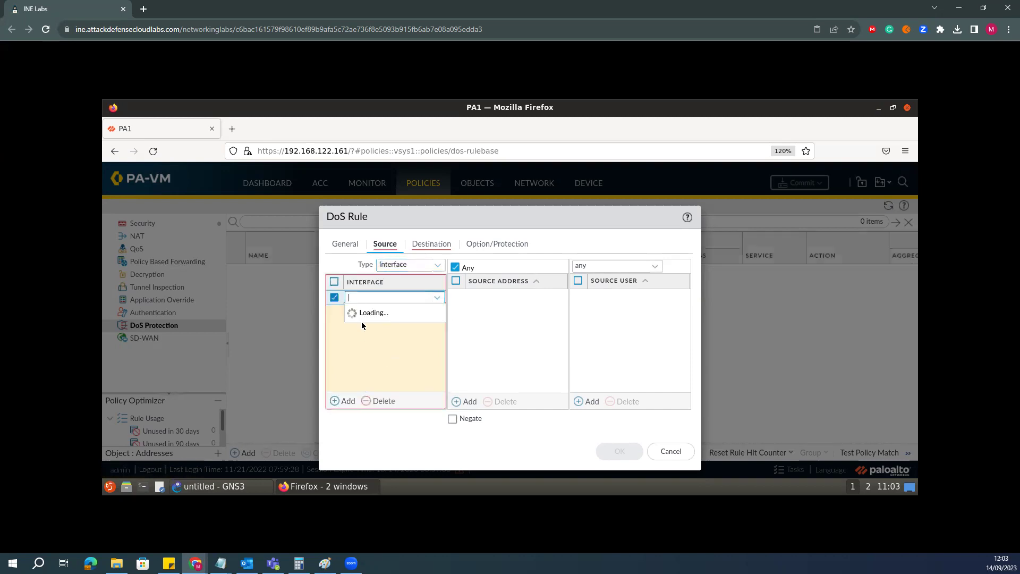
# - Check the GNS3 topology for the E1/2 OUT link, E1/3 DMZ link and 192.168.71.0/24 subnet
pyautogui.click(270, 493)
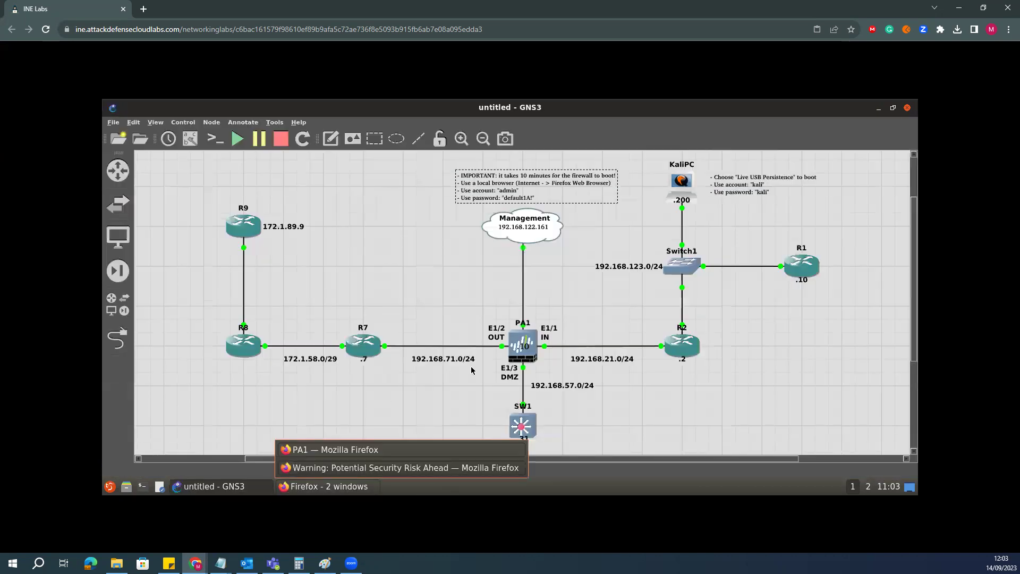
pyautogui.moveTo(493, 323)
pyautogui.mouseDown()
pyautogui.moveTo(482, 336)
pyautogui.moveTo(495, 328)
pyautogui.mouseUp()
pyautogui.moveTo(508, 375)
pyautogui.mouseDown()
pyautogui.moveTo(509, 387)
pyautogui.moveTo(507, 375)
pyautogui.mouseUp()
pyautogui.click(434, 360)
pyautogui.click(507, 376)
pyautogui.click(329, 487)
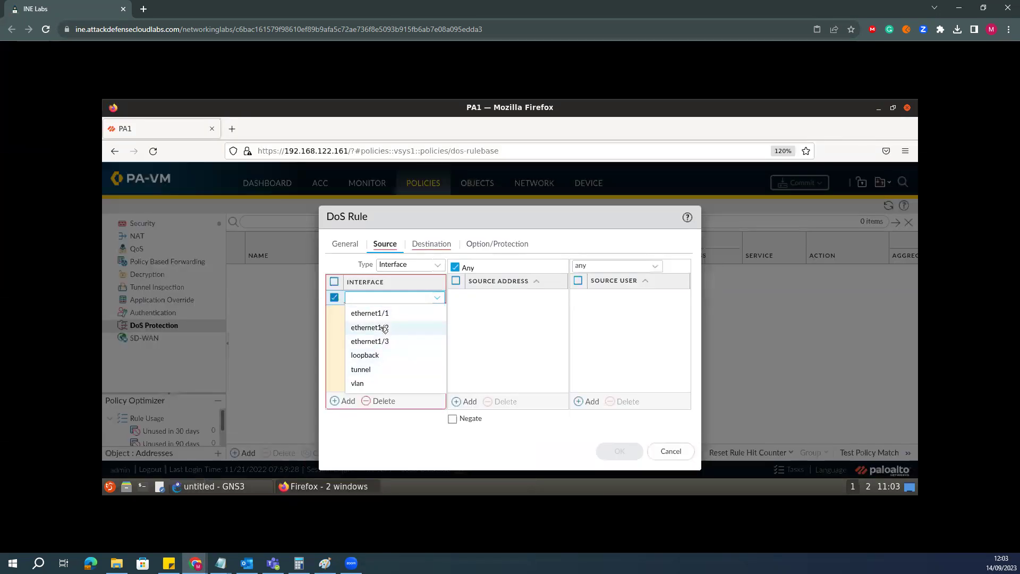
# - Set the source interface to ethernet1/2, keeping any source address
pyautogui.click(385, 328)
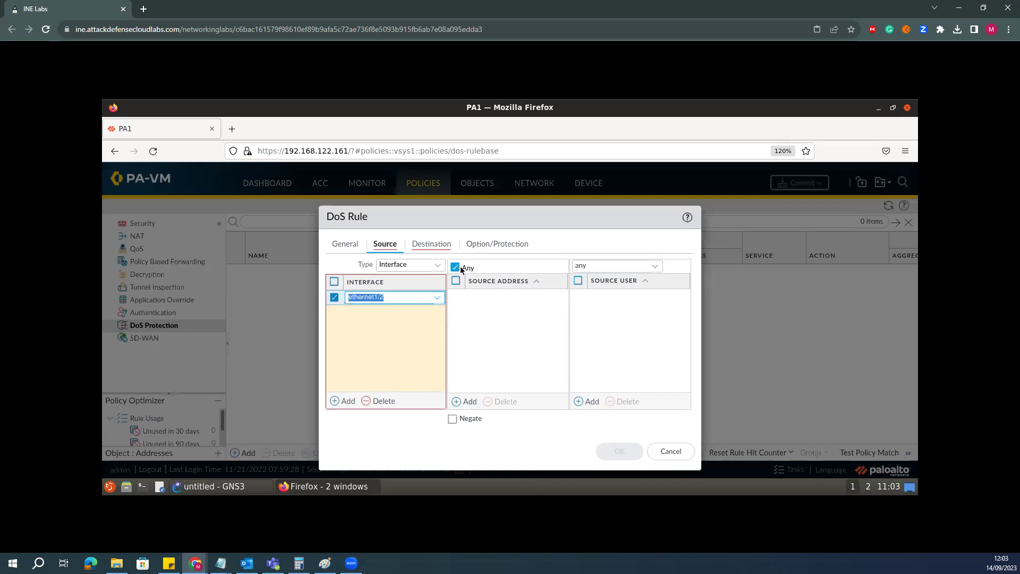
pyautogui.click(457, 272)
pyautogui.click(457, 270)
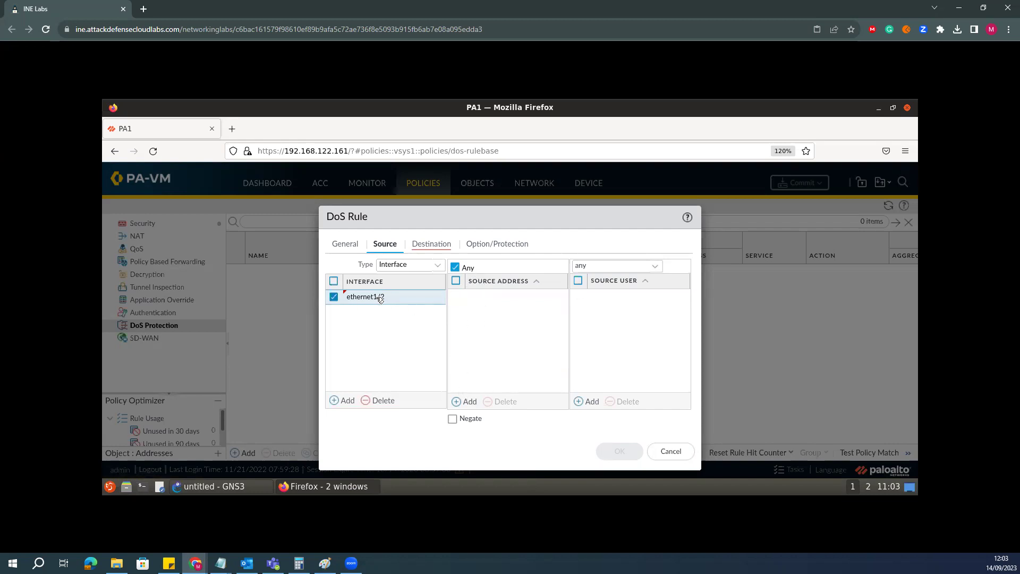
# - Match the destination by interface ethernet1/3
pyautogui.click(429, 246)
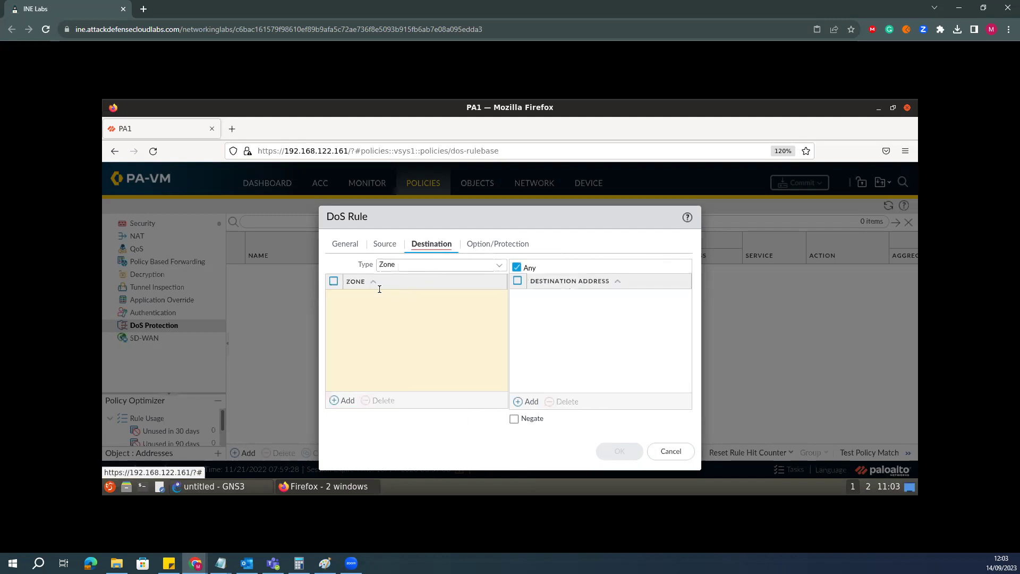
pyautogui.click(500, 266)
pyautogui.click(406, 296)
pyautogui.click(346, 417)
pyautogui.click(382, 360)
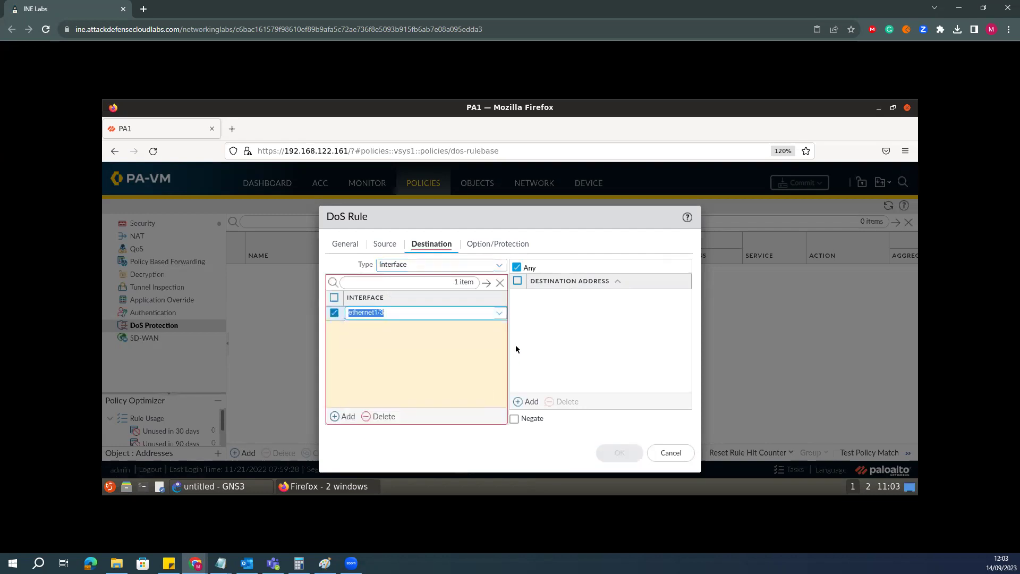
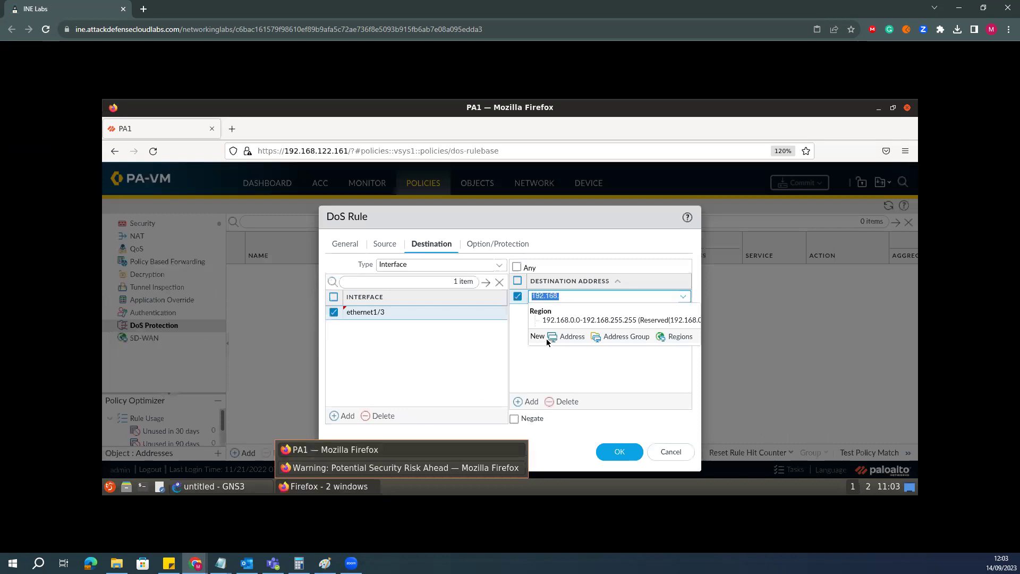
# - Continue entering destination address 192.168.57.31 for interface ethernet1/3
pyautogui.write('.57.31')
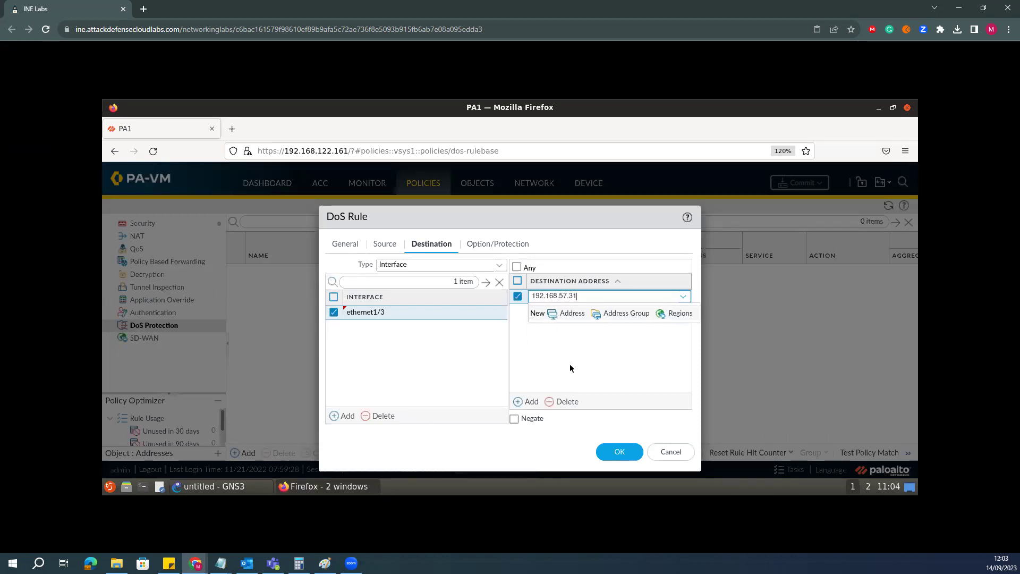
# - Add destination address 192.168.57.31 without a new address object, then view Option/Protection settings
pyautogui.click(572, 315)
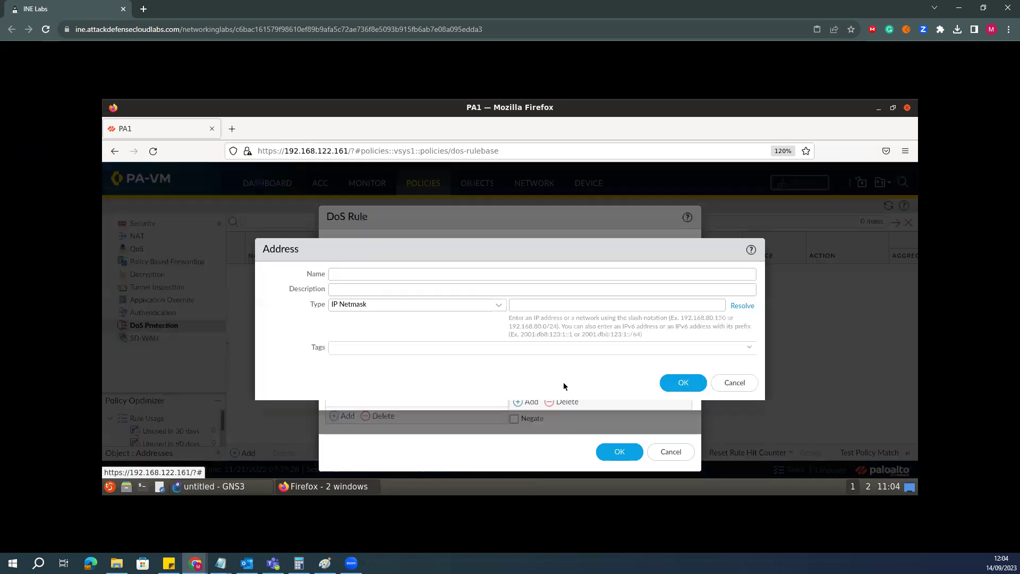
pyautogui.click(734, 383)
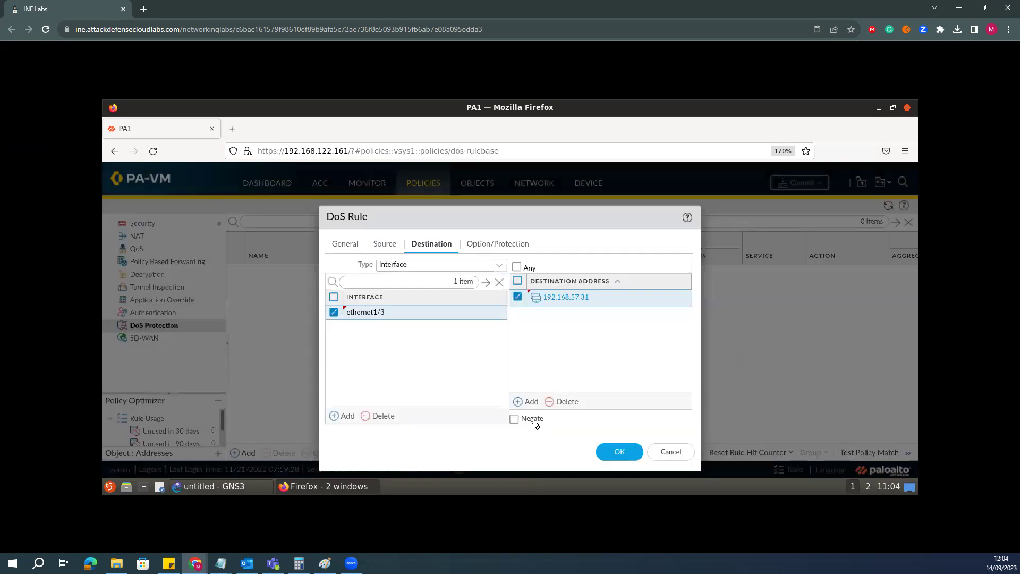
pyautogui.click(494, 245)
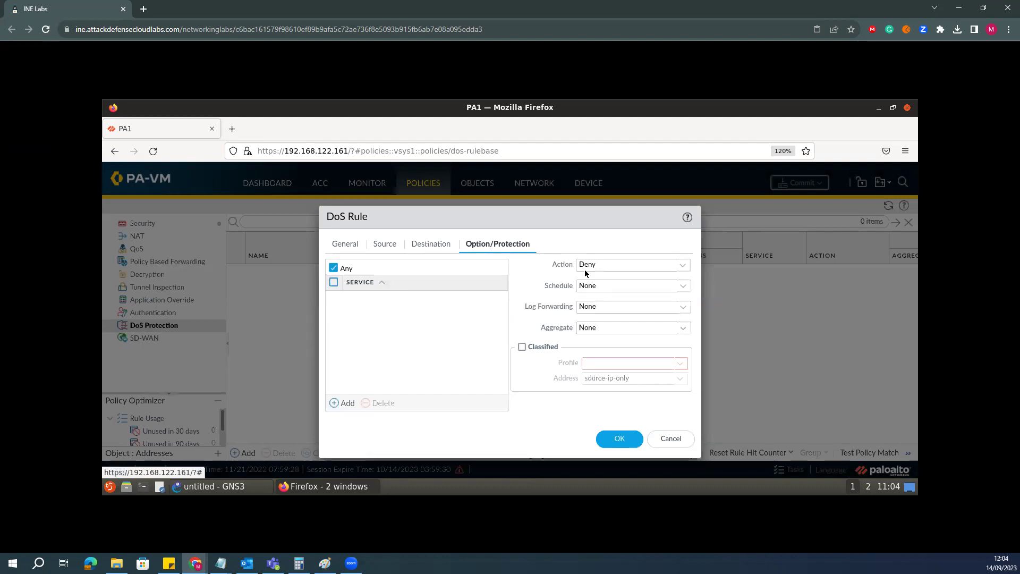
# - Replace the Any service with service-http and service-https
pyautogui.click(334, 268)
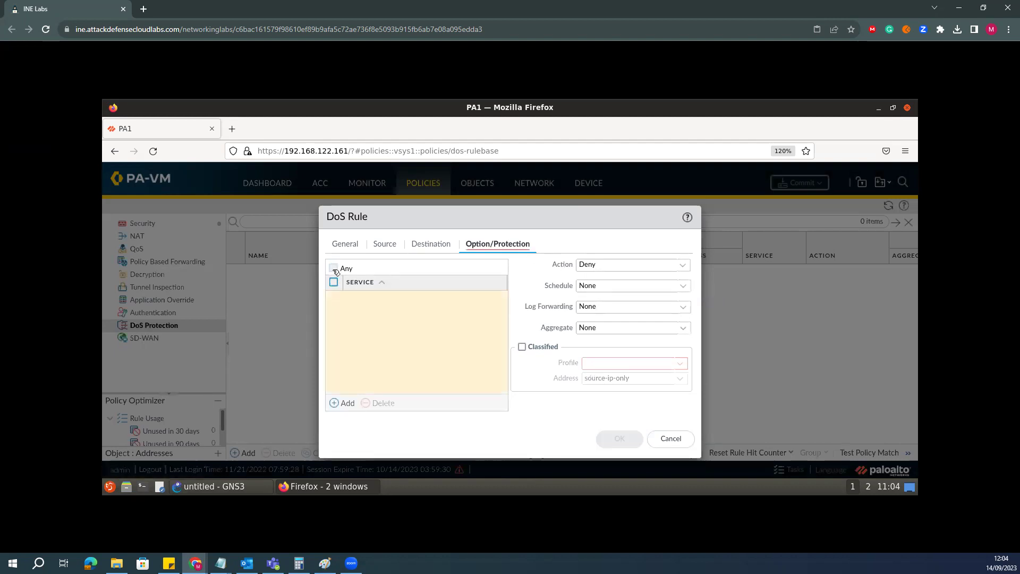
pyautogui.click(344, 404)
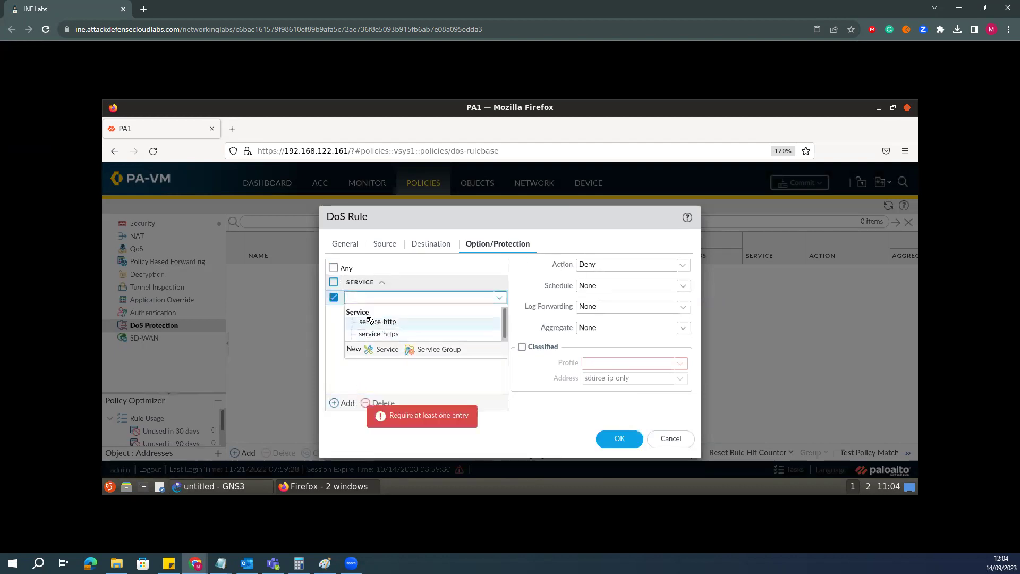
pyautogui.click(390, 326)
pyautogui.click(335, 403)
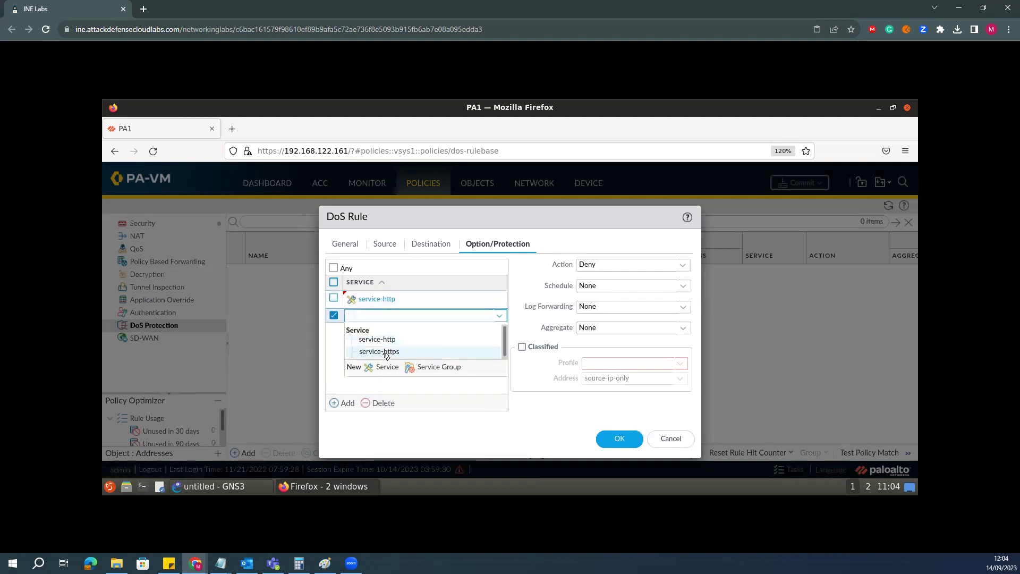
pyautogui.click(386, 352)
# - Remove the extra empty service rows so only HTTP and HTTPS remain
pyautogui.click(339, 405)
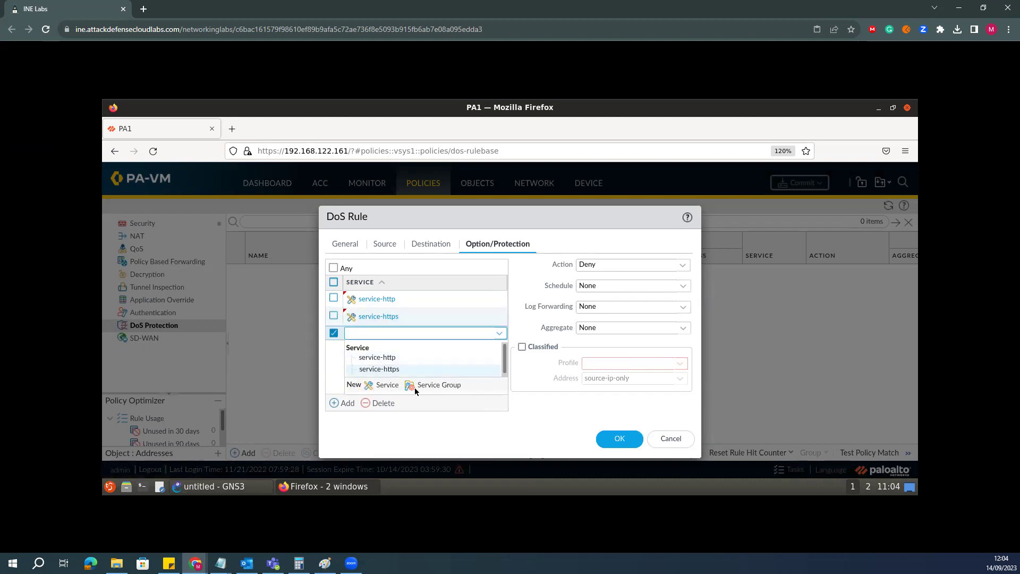
pyautogui.click(337, 373)
pyautogui.click(347, 403)
pyautogui.write('tcp')
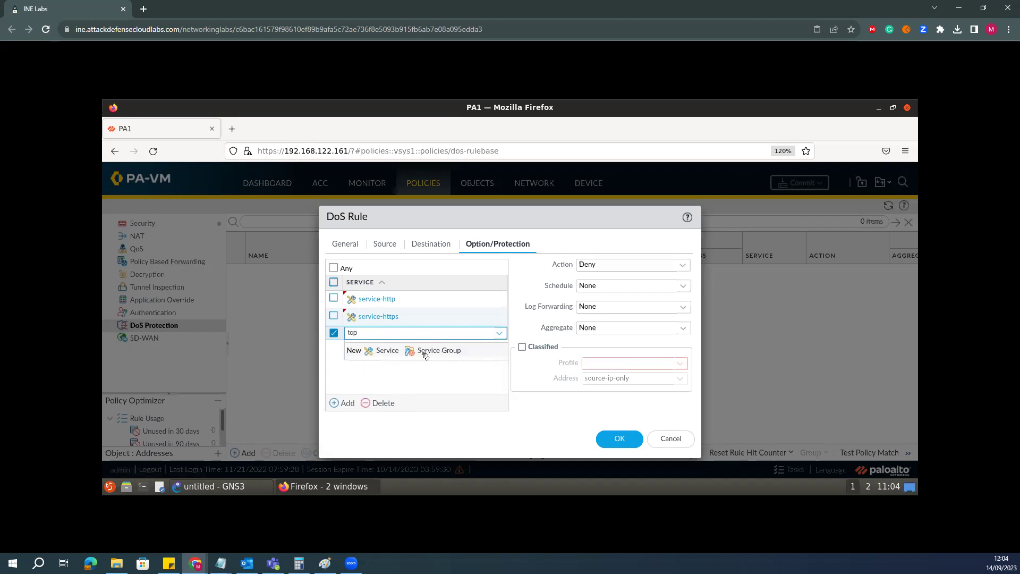
pyautogui.moveTo(365, 332); pyautogui.dragTo(344, 332)
pyautogui.press('BackSpace')
pyautogui.click(353, 384)
pyautogui.click(608, 267)
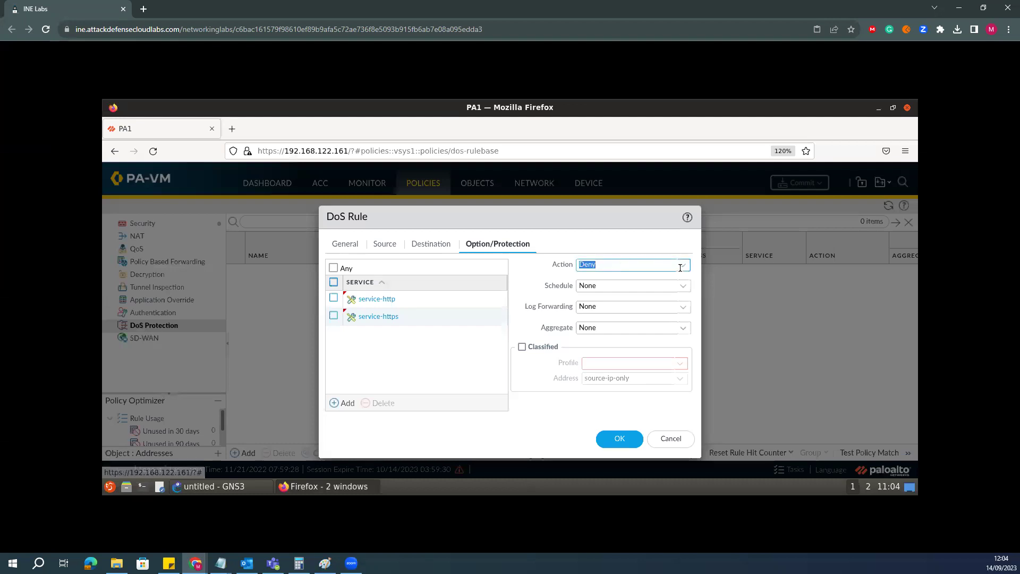
# - Set the rule Action to Protect, enable Classified, and start a new DoS Protection profile
pyautogui.click(684, 267)
pyautogui.click(599, 310)
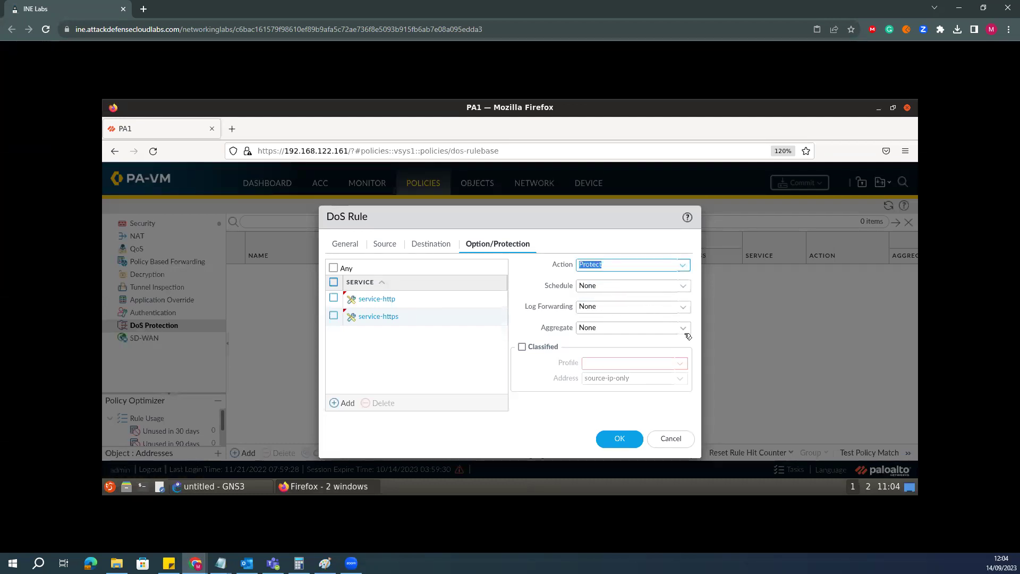
pyautogui.click(523, 347)
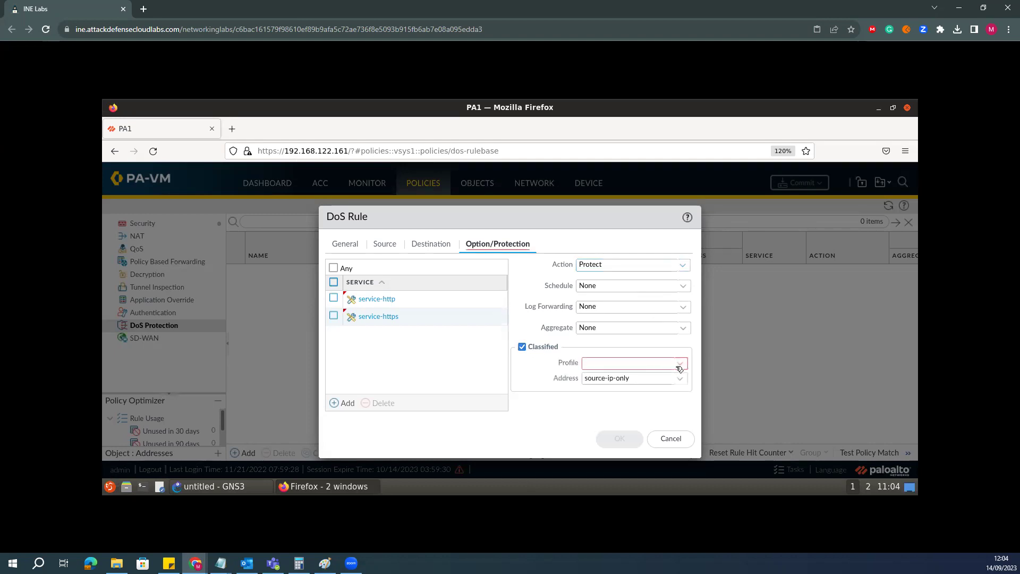
pyautogui.click(680, 363)
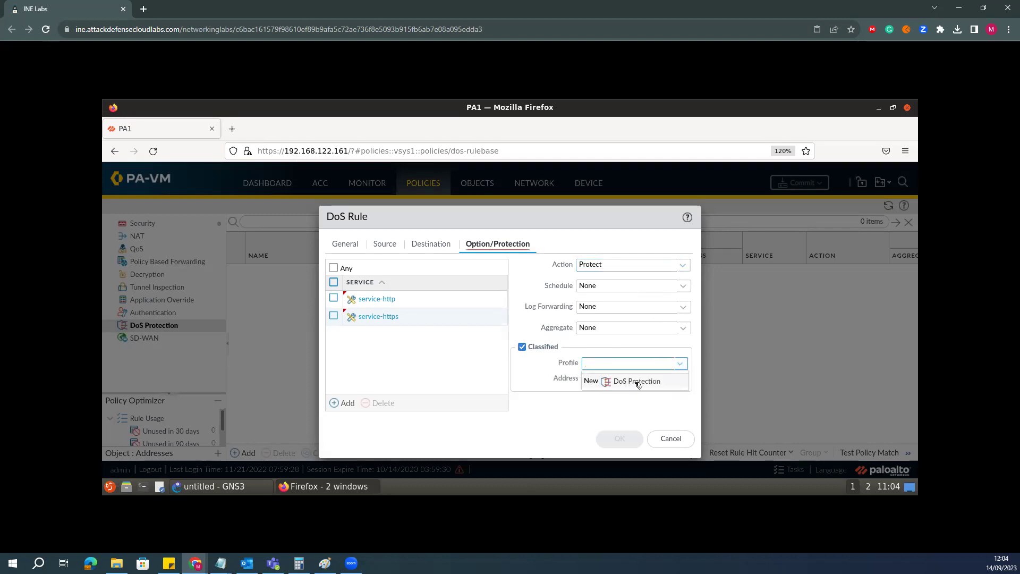
pyautogui.click(637, 382)
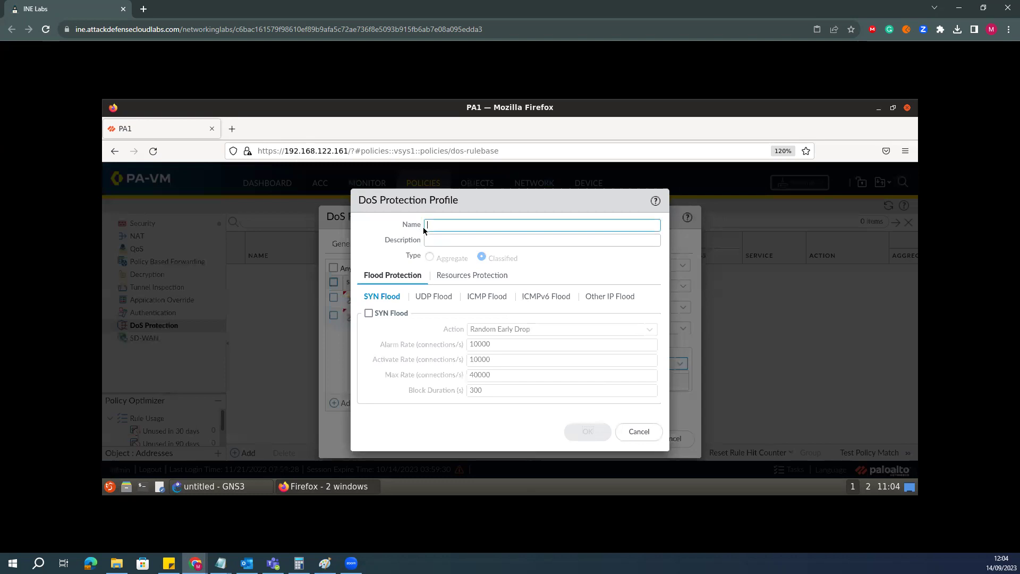
# - Save profile DDOS_PRO_SW1 with SYN Flood alarm 300, activate 500, max 1000, block 600 s
pyautogui.write('Do')
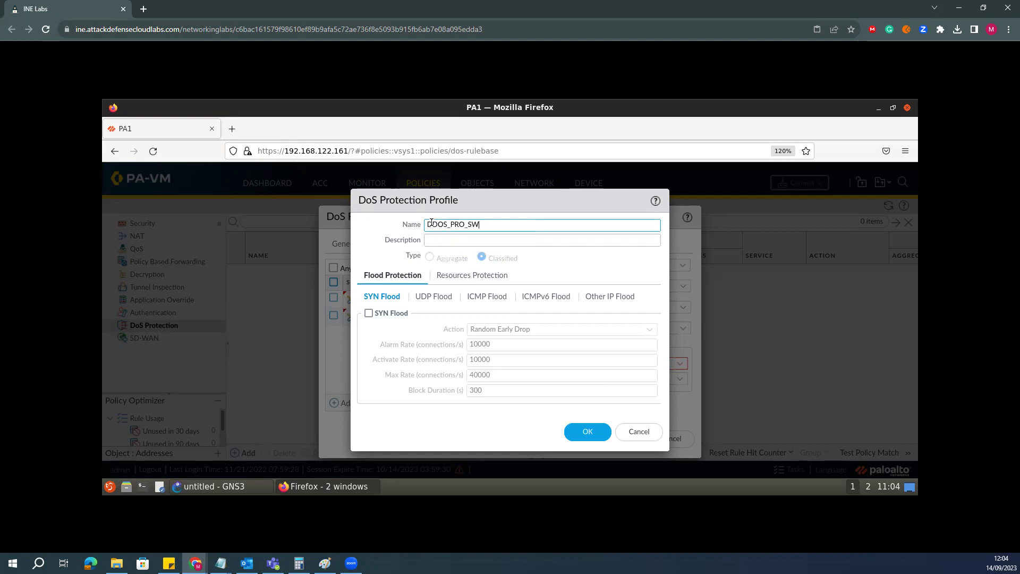
pyautogui.click(371, 314)
pyautogui.doubleClick(538, 344)
pyautogui.write('300')
pyautogui.press('Tab')
pyautogui.write('500')
pyautogui.doubleClick(470, 374)
pyautogui.write('1000')
pyautogui.press('Tab')
pyautogui.write('600')
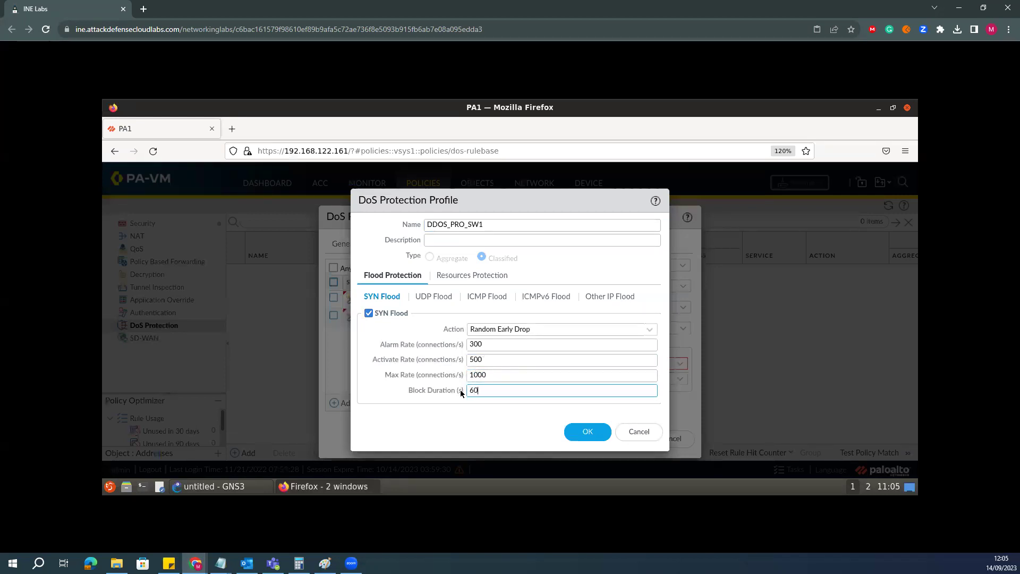
pyautogui.click(587, 431)
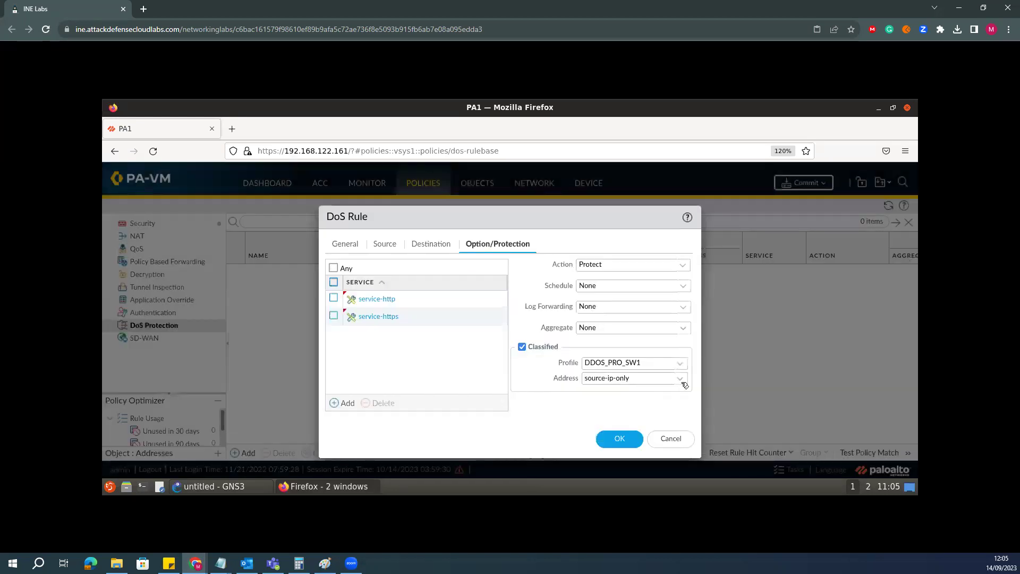
# - Classify by destination-ip-only and save the DDOS_SW1 rule
pyautogui.click(681, 379)
pyautogui.click(616, 409)
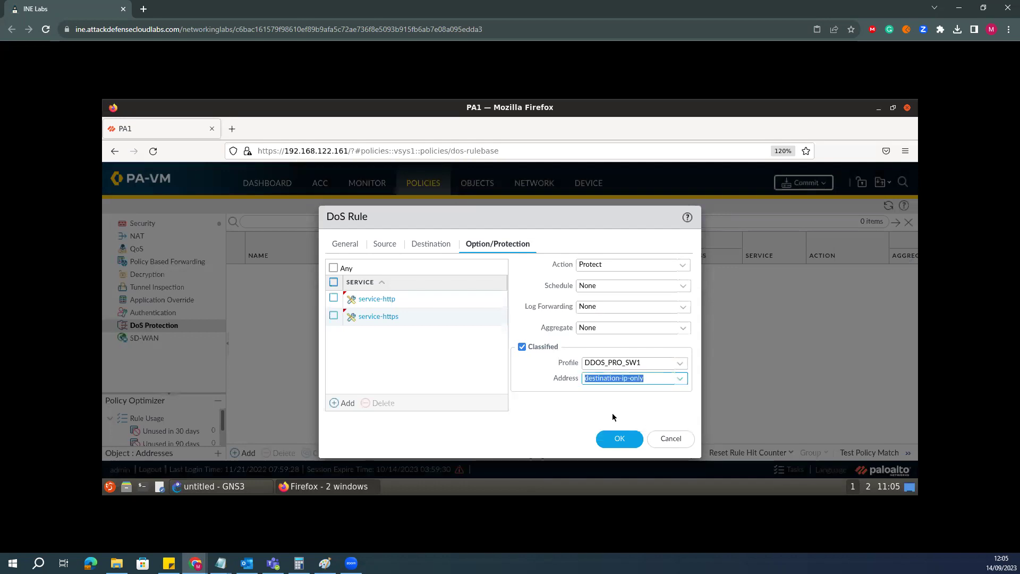
pyautogui.click(630, 443)
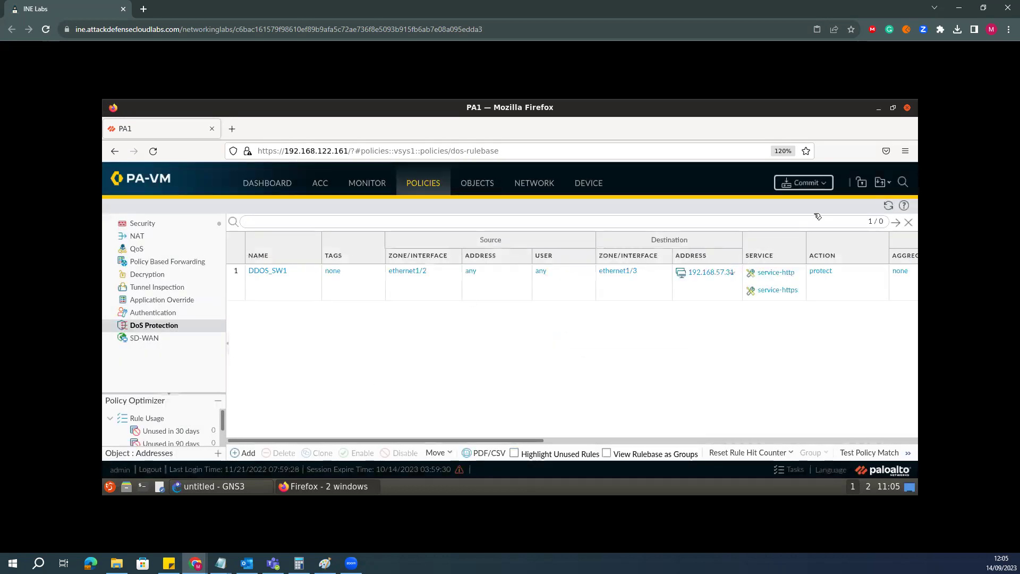
pyautogui.click(823, 187)
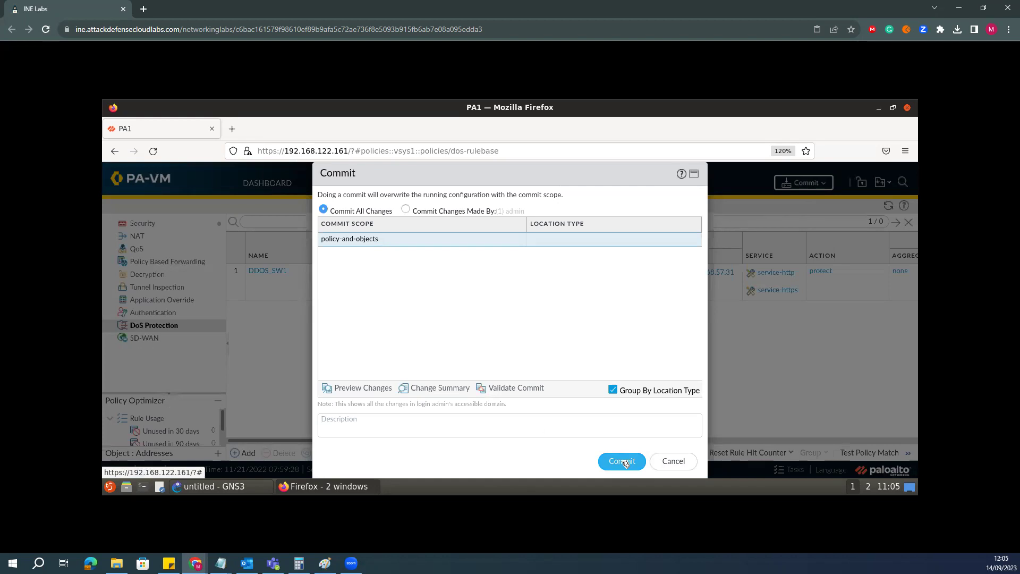
# - Commit all pending changes to the PA-VM firewall
pyautogui.moveTo(338, 212); pyautogui.dragTo(387, 211)
pyautogui.click(623, 459)
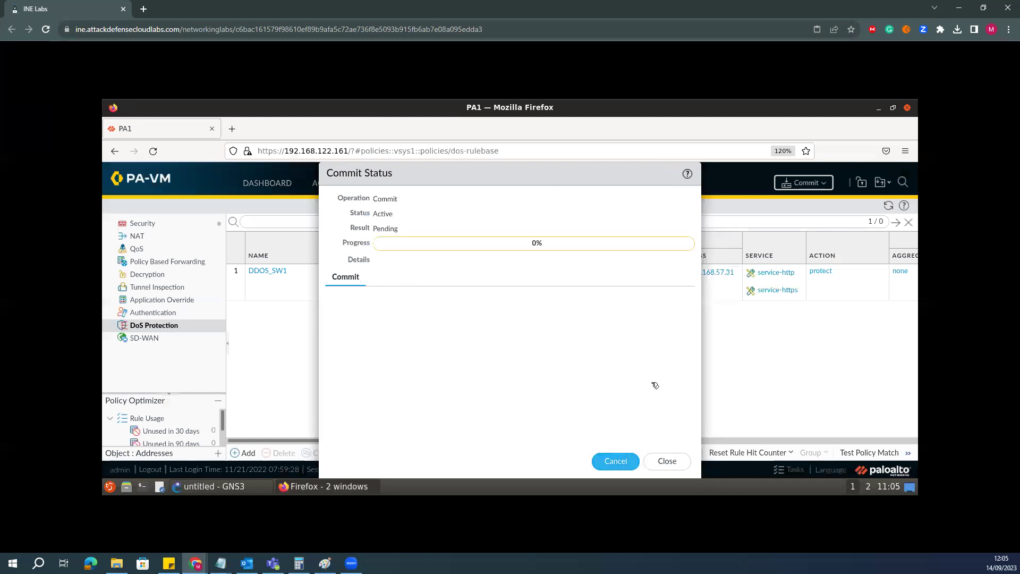
pyautogui.click(238, 487)
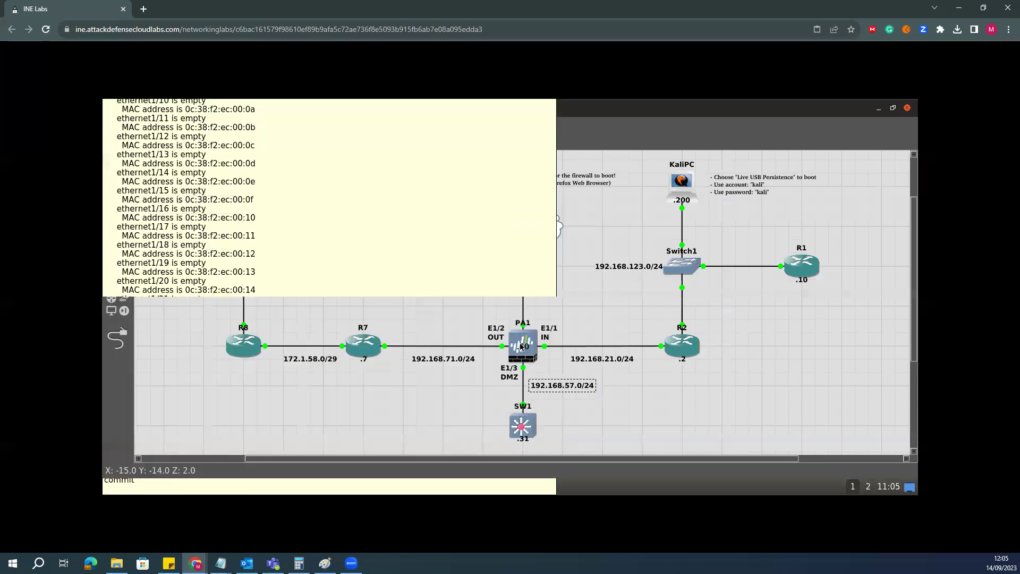
# - Open a console session to the PA1 firewall node in GNS3
pyautogui.click(523, 343)
pyautogui.doubleClick(523, 342)
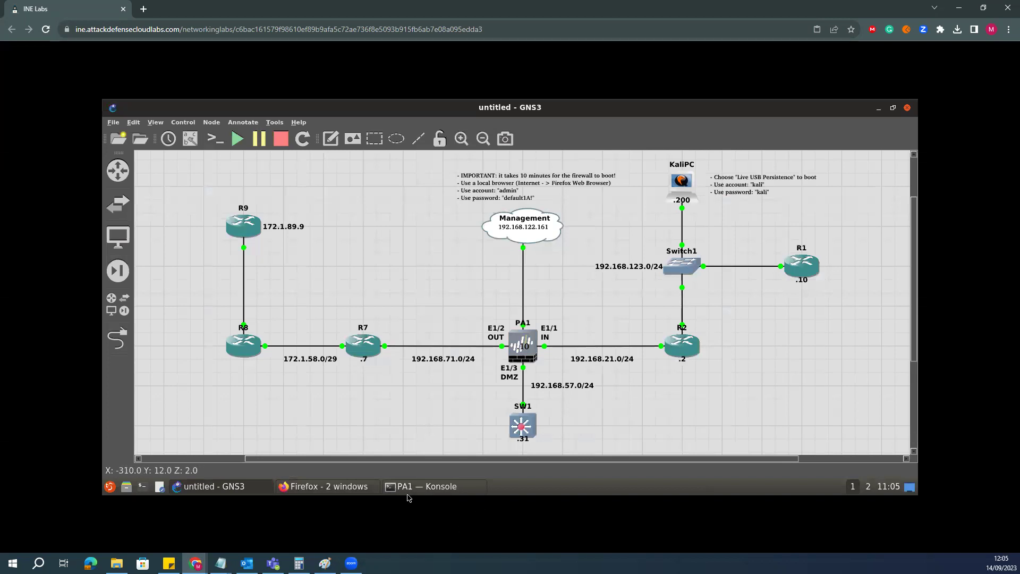
pyautogui.click(419, 486)
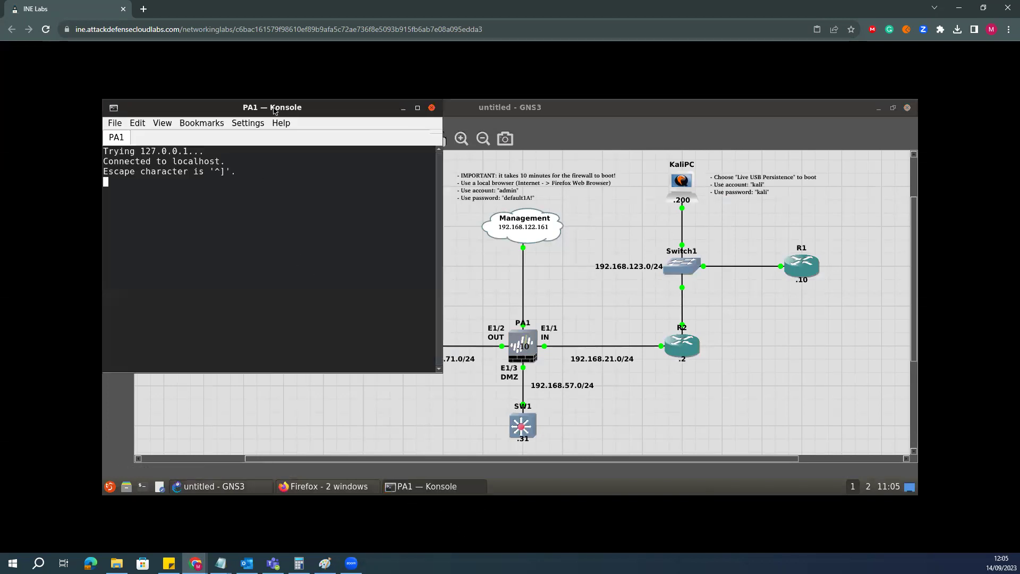
pyautogui.moveTo(300, 110); pyautogui.dragTo(353, 122)
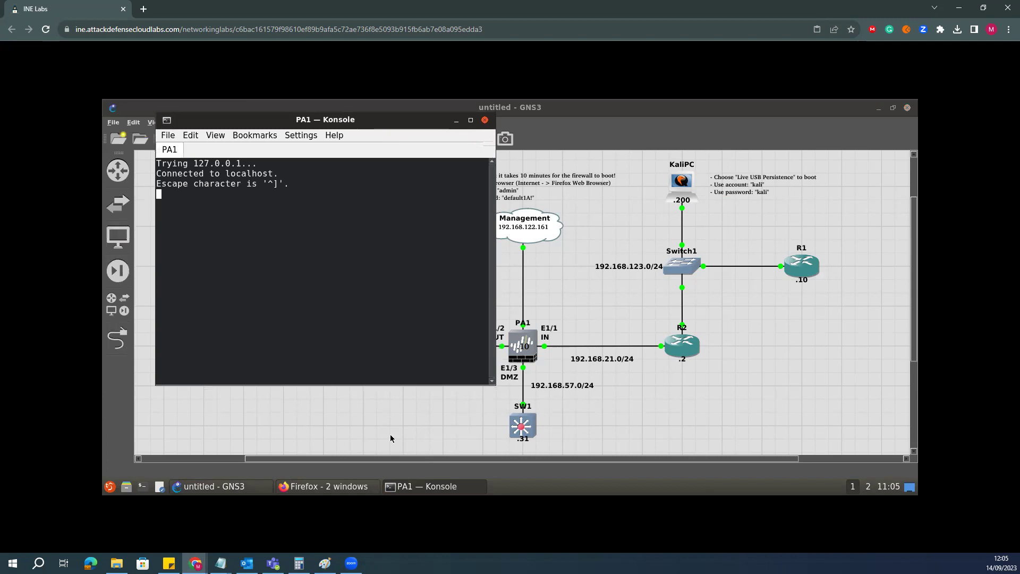
pyautogui.click(391, 438)
# - Return to the firewall page, then bring up the Paint lab notes and draw a curve on their right
pyautogui.click(324, 487)
pyautogui.click(340, 448)
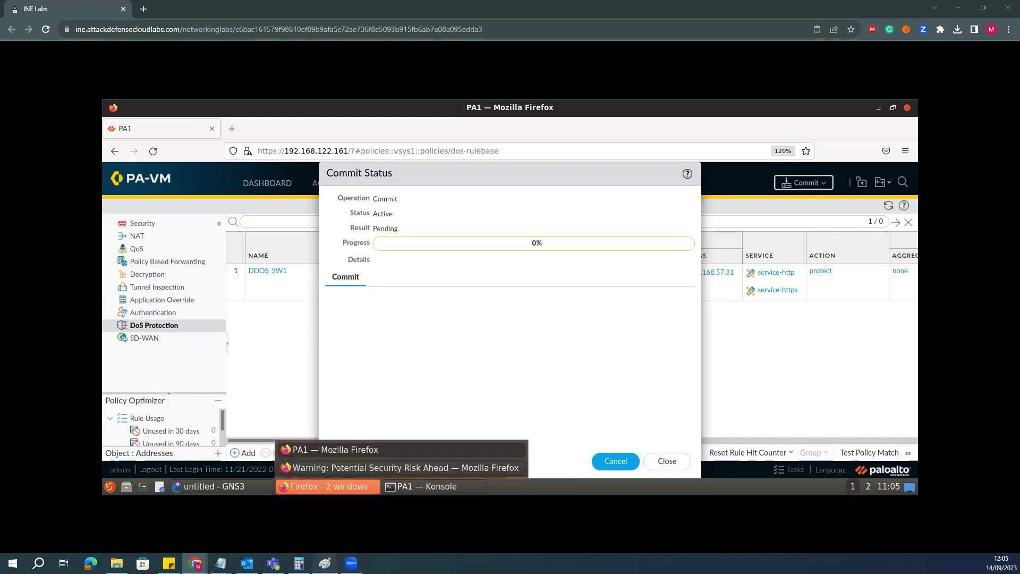
pyautogui.click(325, 563)
pyautogui.moveTo(591, 129); pyautogui.dragTo(565, 310)
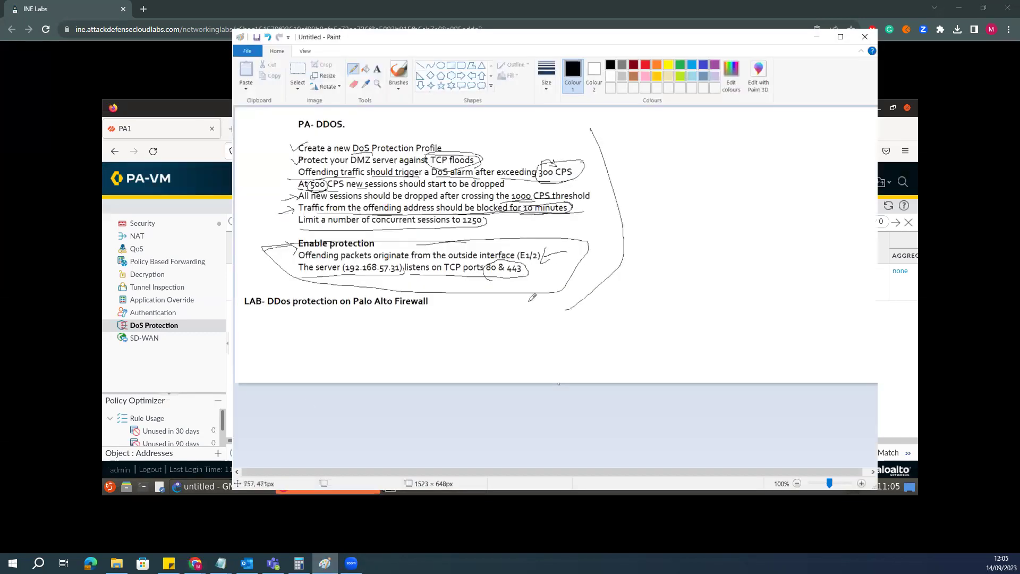
# - Draw a curve down the left of the notes and scribble 'DoS' beside them
pyautogui.moveTo(280, 124)
pyautogui.mouseDown()
pyautogui.moveTo(262, 141)
pyautogui.moveTo(297, 293)
pyautogui.mouseUp()
pyautogui.moveTo(661, 182); pyautogui.dragTo(668, 208)
pyautogui.moveTo(677, 190)
pyautogui.mouseDown()
pyautogui.moveTo(676, 202)
pyautogui.moveTo(694, 175)
pyautogui.moveTo(708, 184)
pyautogui.moveTo(744, 147)
pyautogui.moveTo(736, 167)
pyautogui.mouseUp()
pyautogui.moveTo(640, 194); pyautogui.dragTo(661, 212)
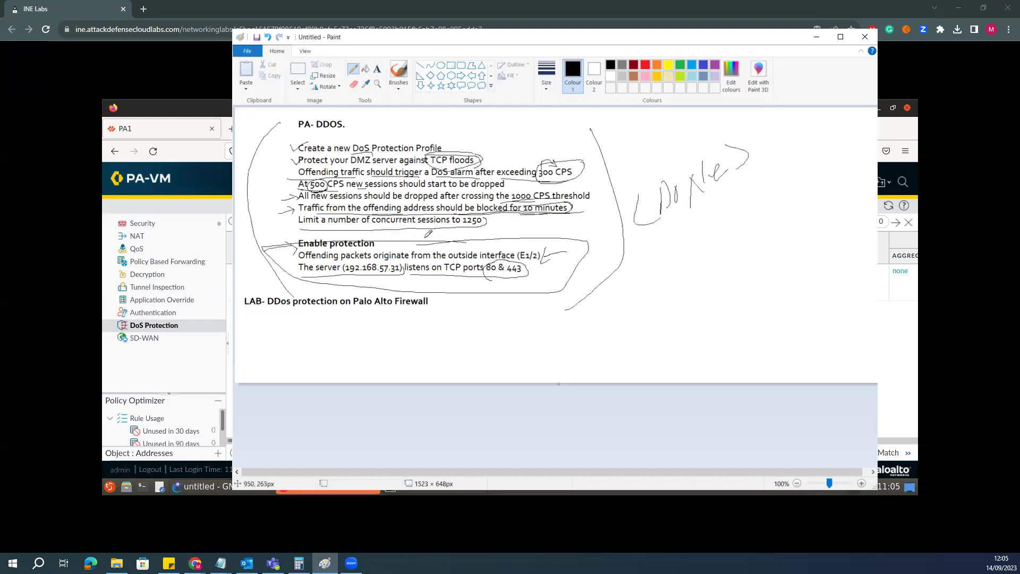